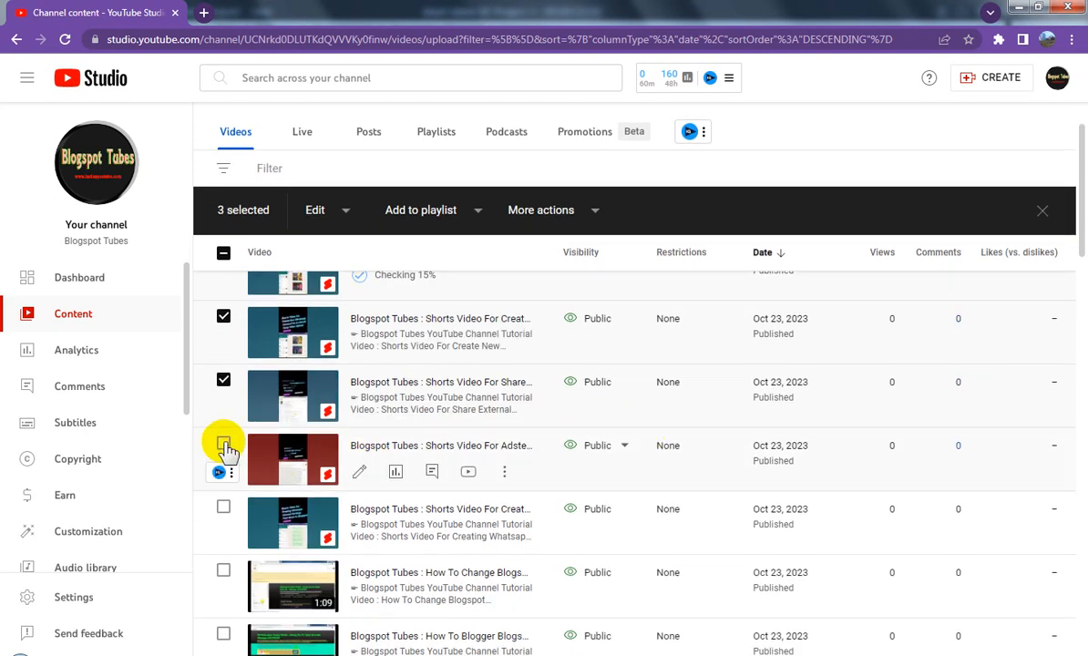
# Add the two Oct 23 Shorts about Adsterra and creating Whatsapp to the selected videos
pyautogui.click(224, 445)
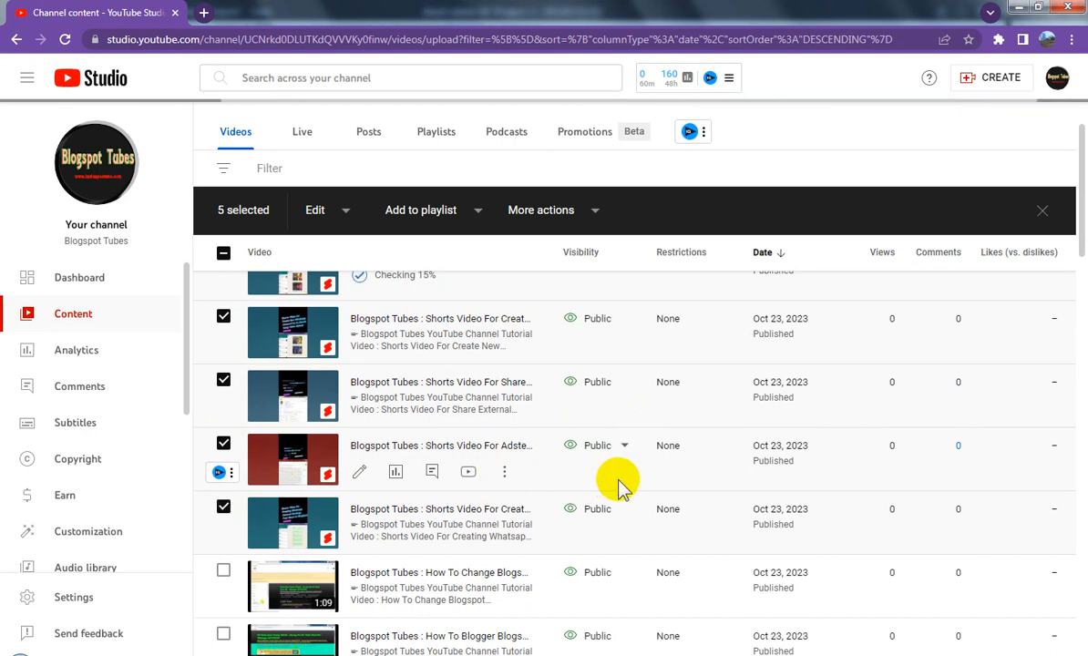
pyautogui.scroll(-2, 635, 481)
pyautogui.scroll(3, 635, 481)
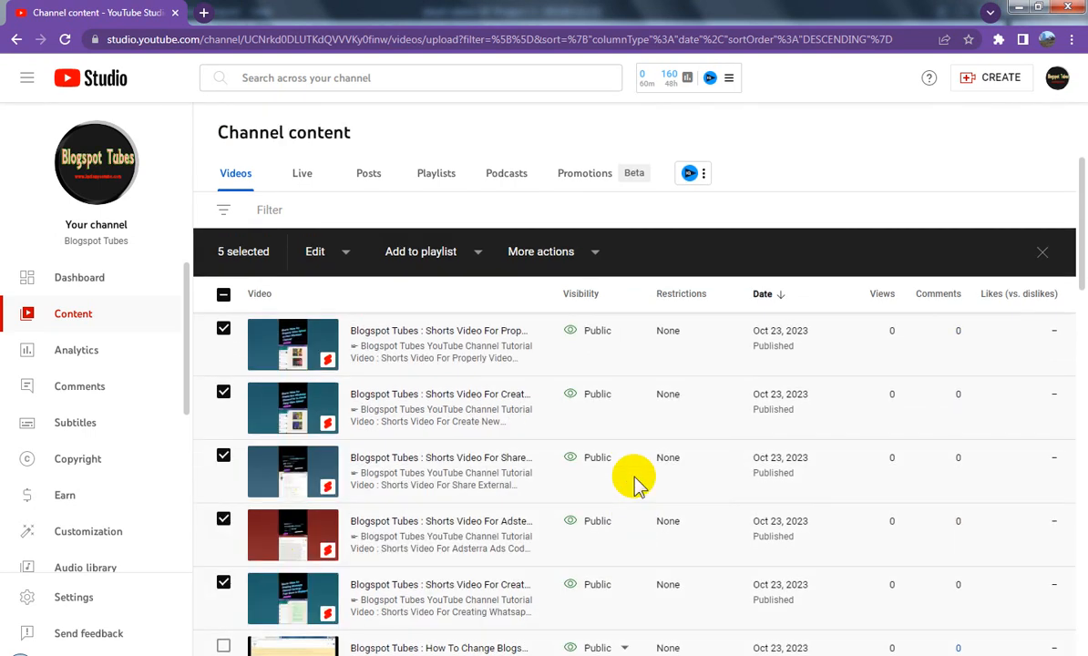
# Add the seven consecutive Oct 21 Shorts, from "Create a New" through "Change Custom", to the selection, skipping the regular videos
pyautogui.scroll(-10, 635, 481)
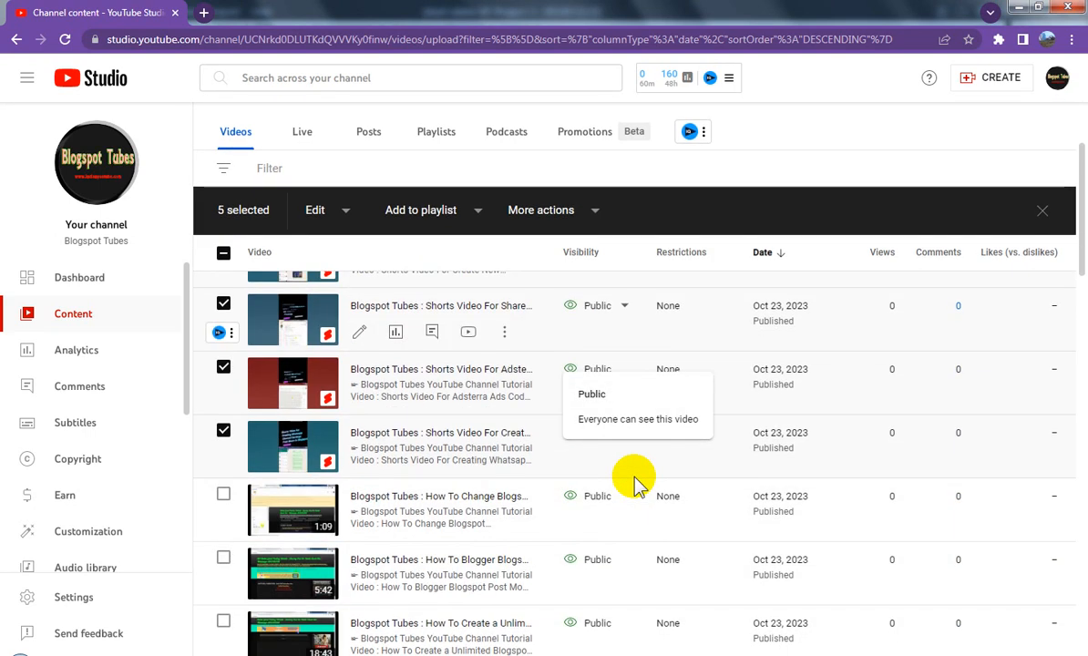
pyautogui.scroll(-4, 635, 481)
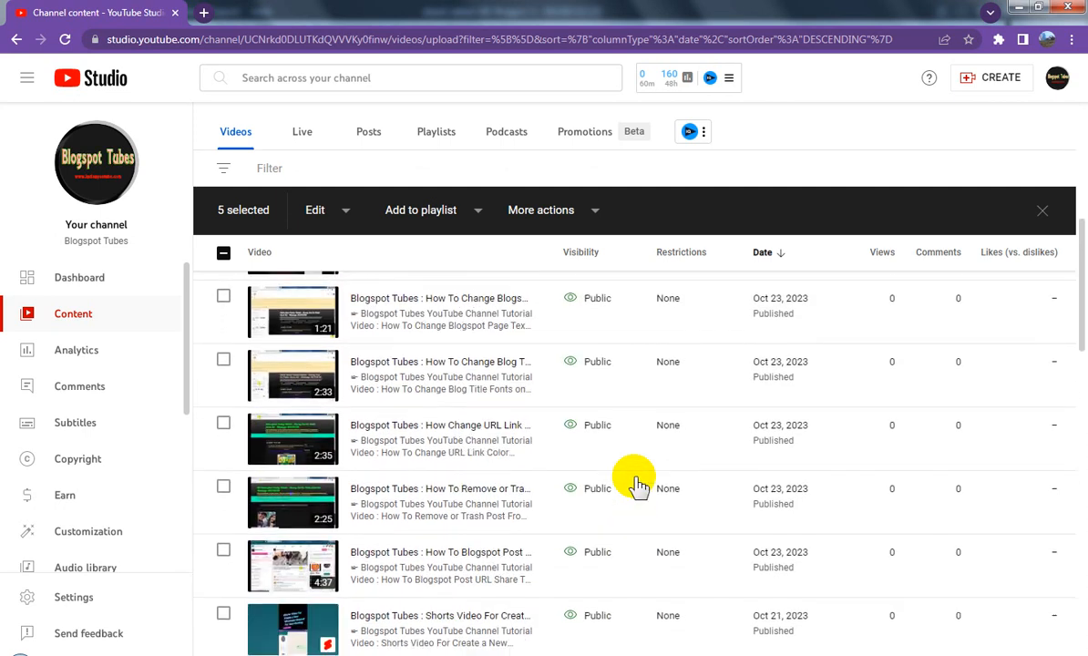
pyautogui.click(224, 440)
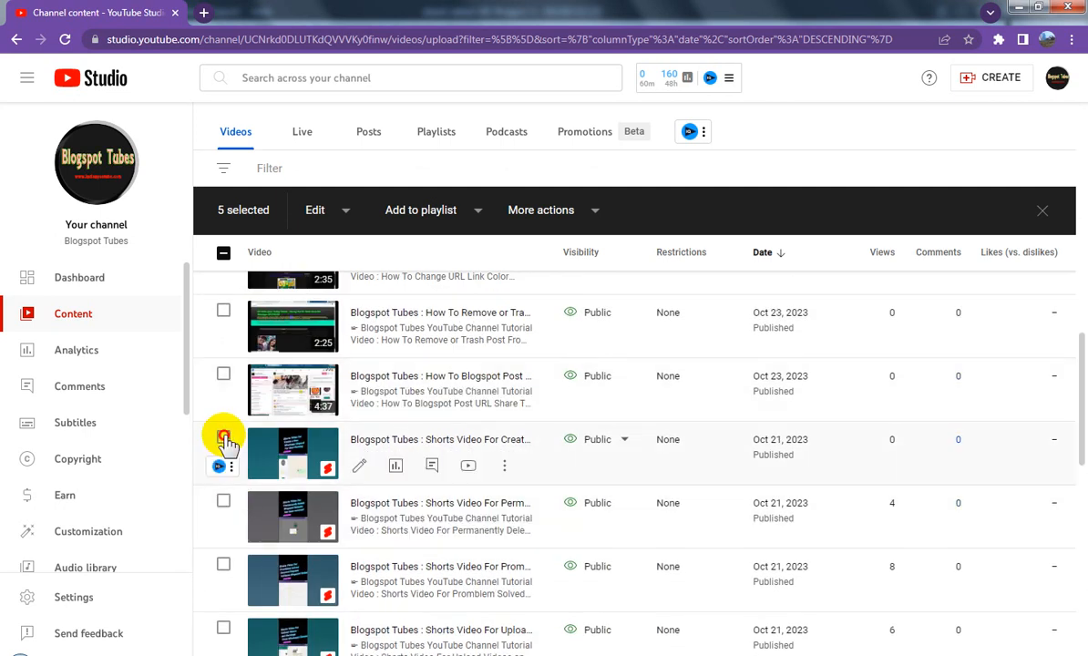
pyautogui.click(225, 502)
pyautogui.click(225, 566)
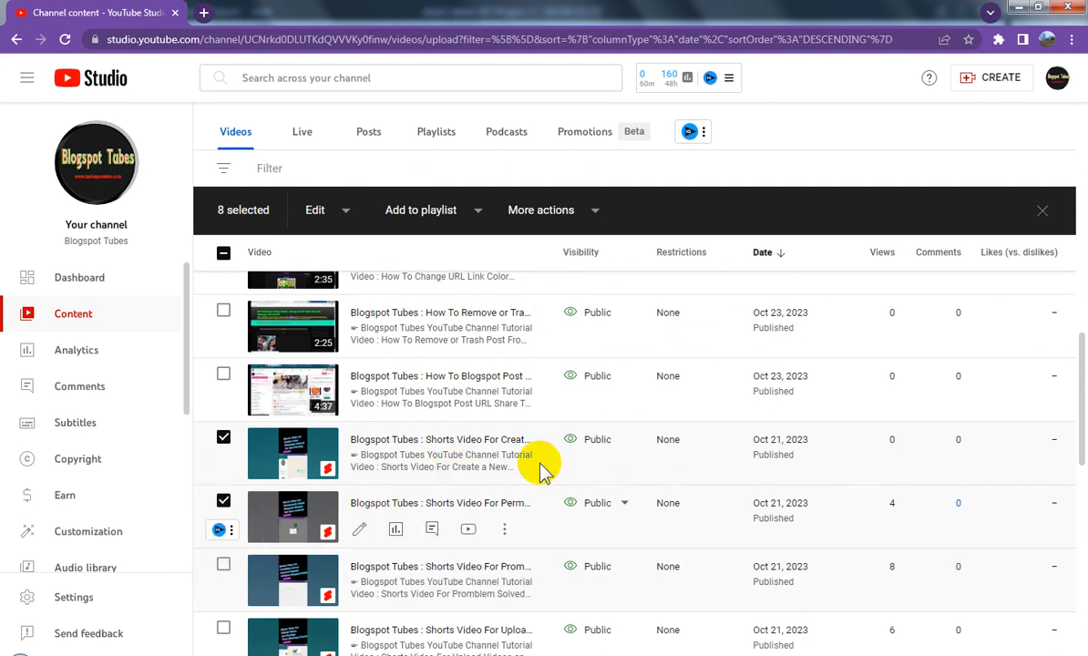
pyautogui.scroll(-3, 579, 474)
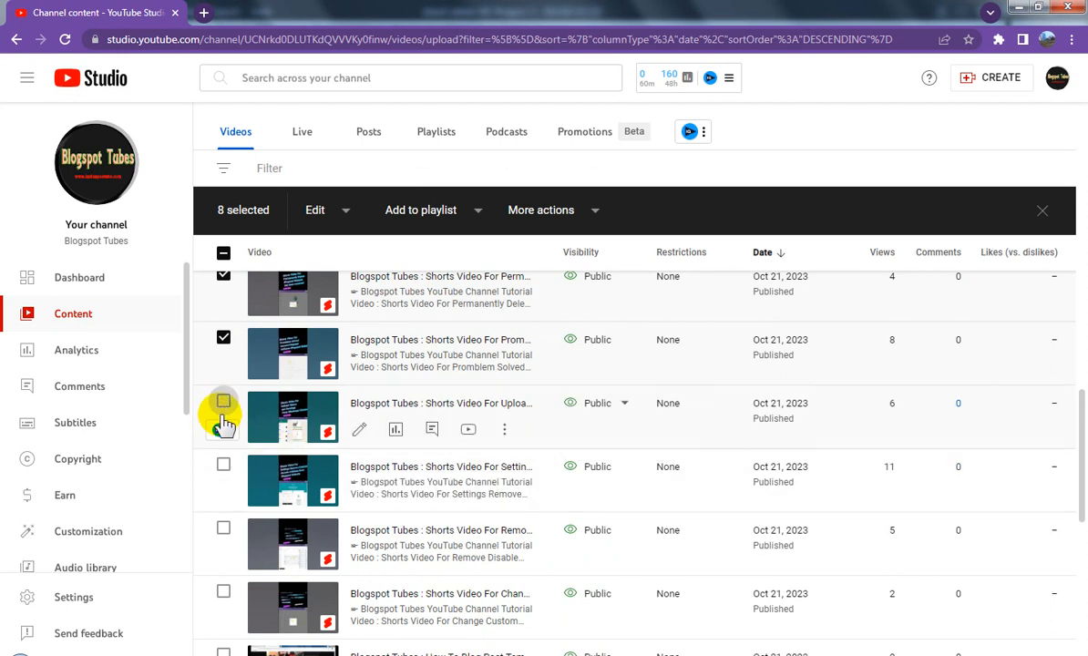
pyautogui.click(224, 403)
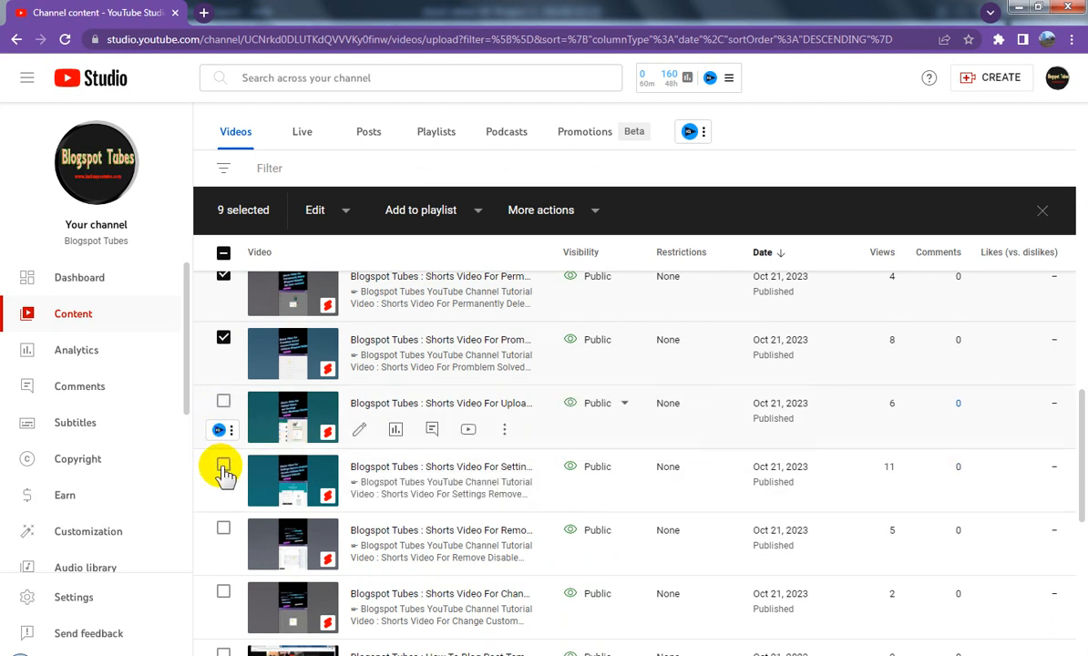
pyautogui.click(224, 532)
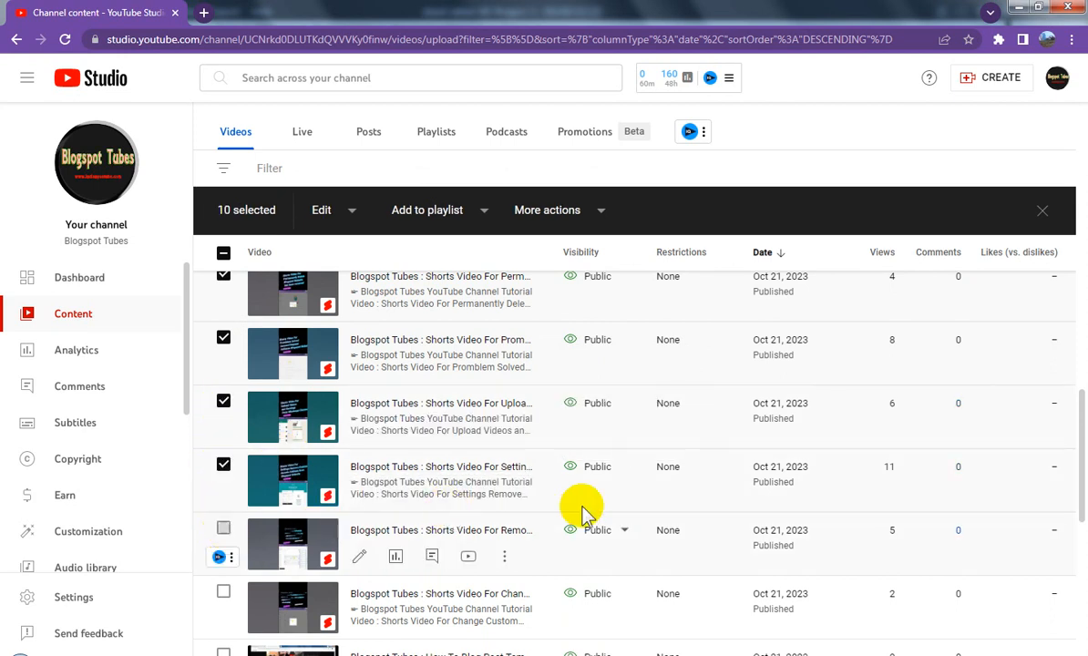
pyautogui.scroll(-2, 584, 508)
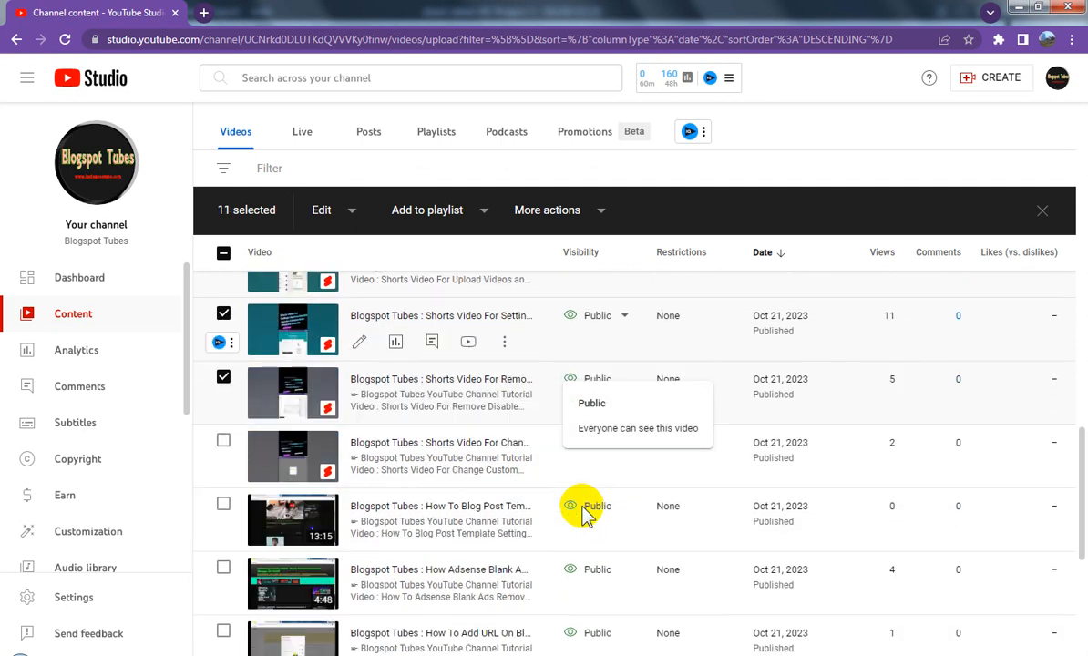
pyautogui.click(223, 442)
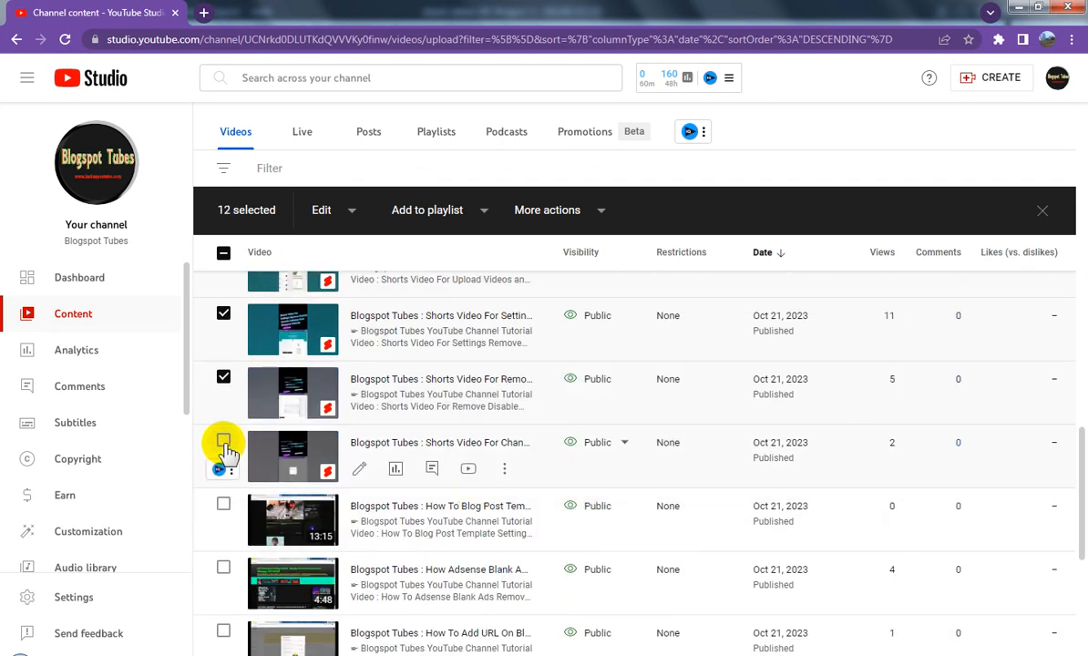
# Add the last three Oct 21 Shorts at the end of this page to the selection
pyautogui.scroll(-3, 601, 519)
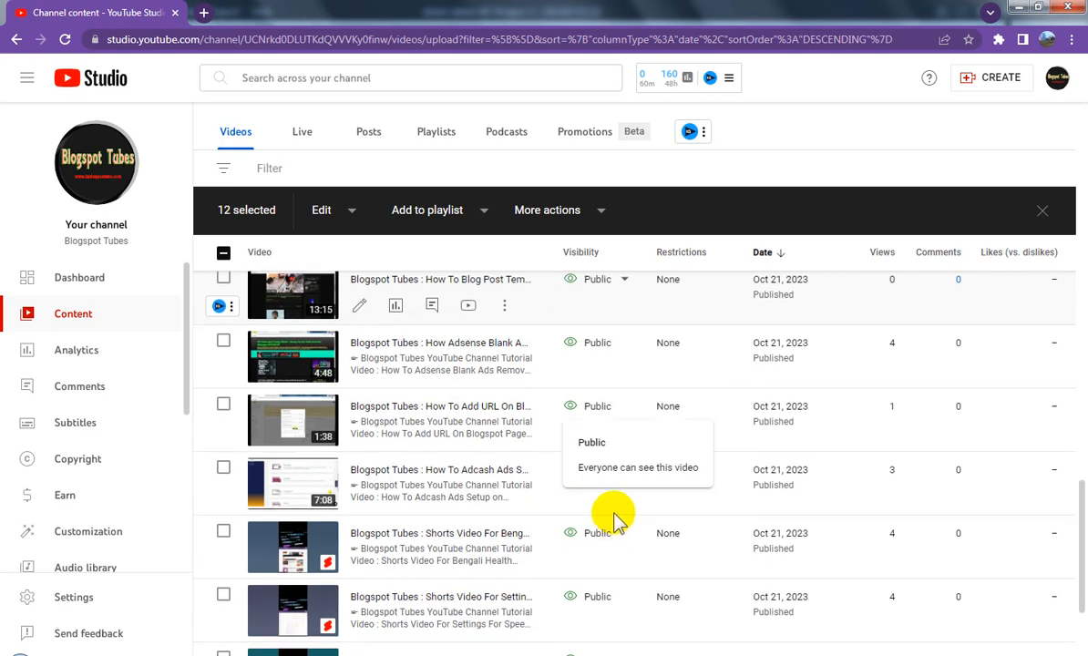
pyautogui.scroll(2, 613, 519)
pyautogui.scroll(-4, 614, 516)
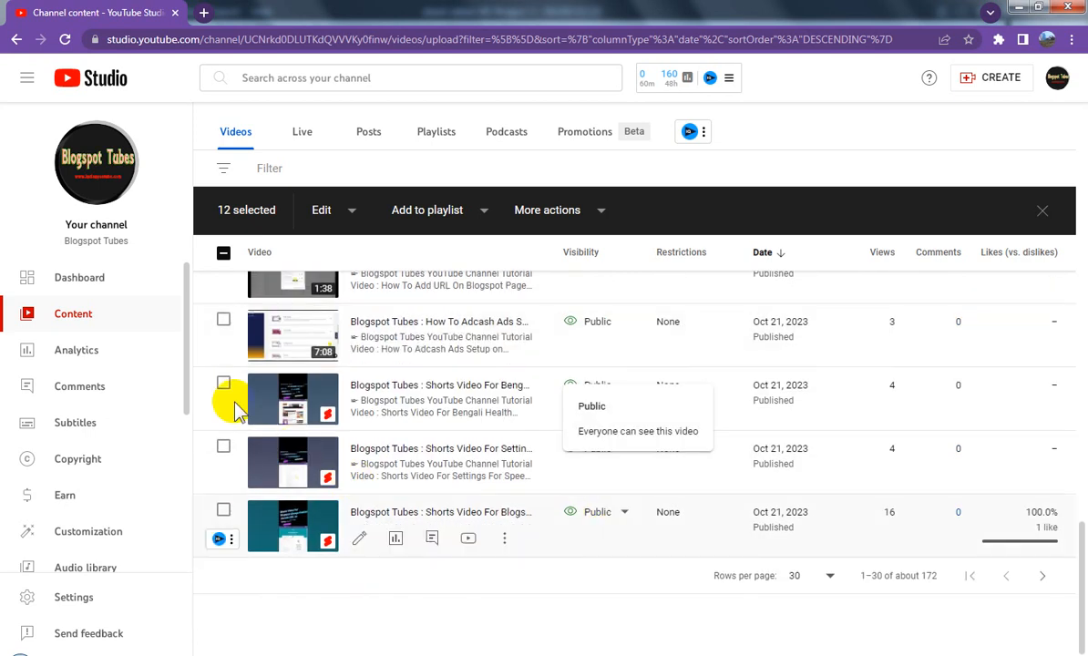
pyautogui.click(223, 383)
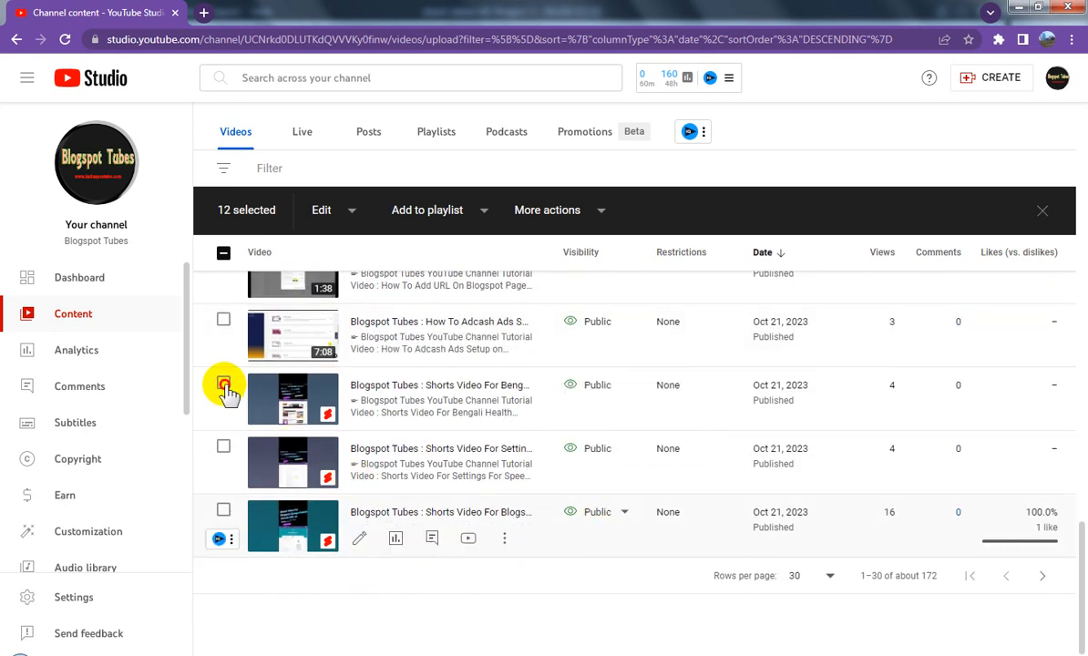
pyautogui.click(223, 448)
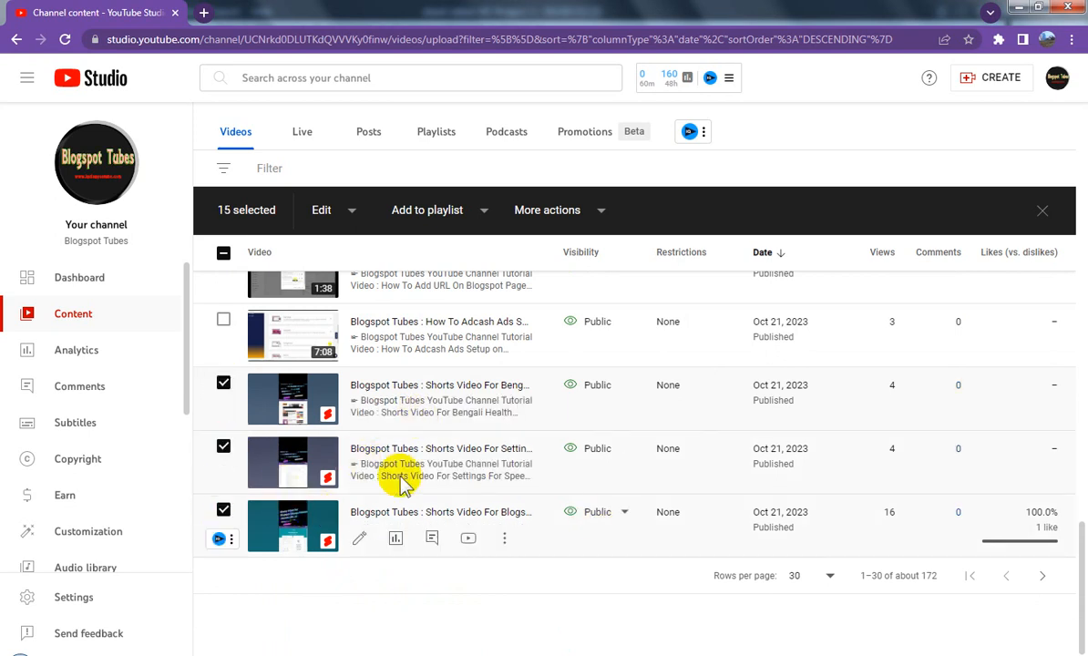
# Start a new playlist for the selected videos and title it "YouTube Shorts Video (Blogspot Tubes)"
pyautogui.click(483, 215)
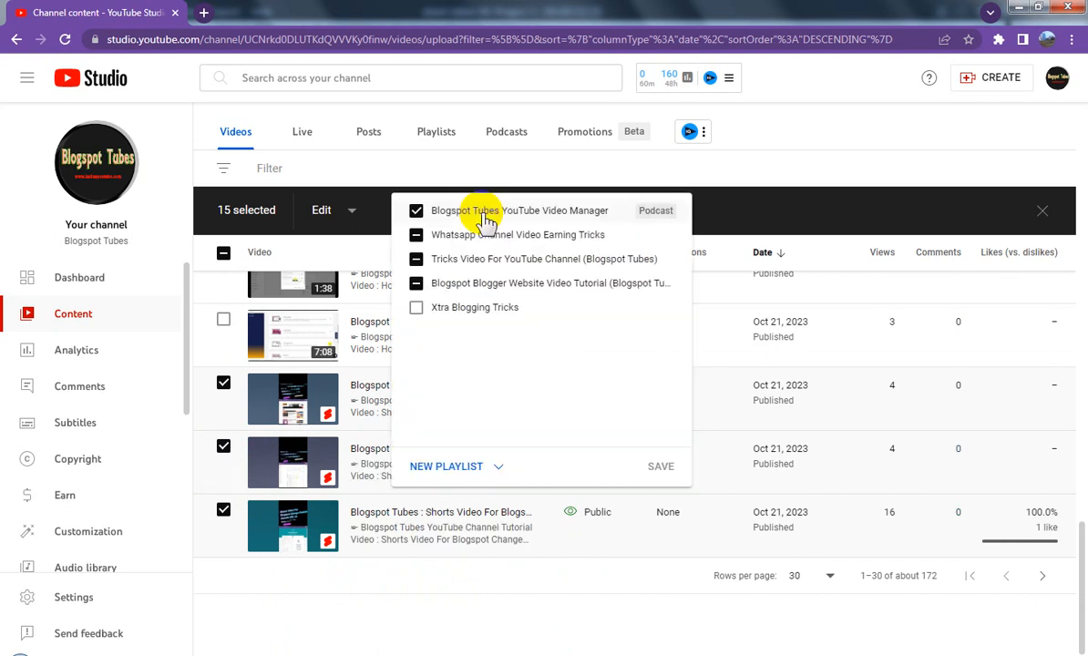
pyautogui.click(479, 462)
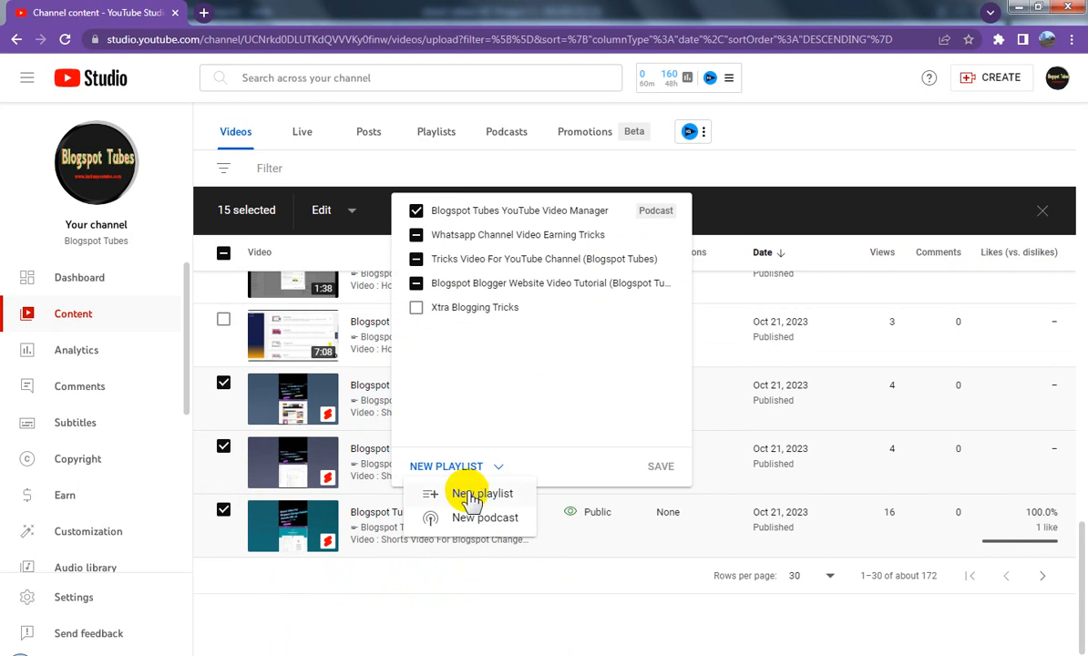
pyautogui.click(469, 495)
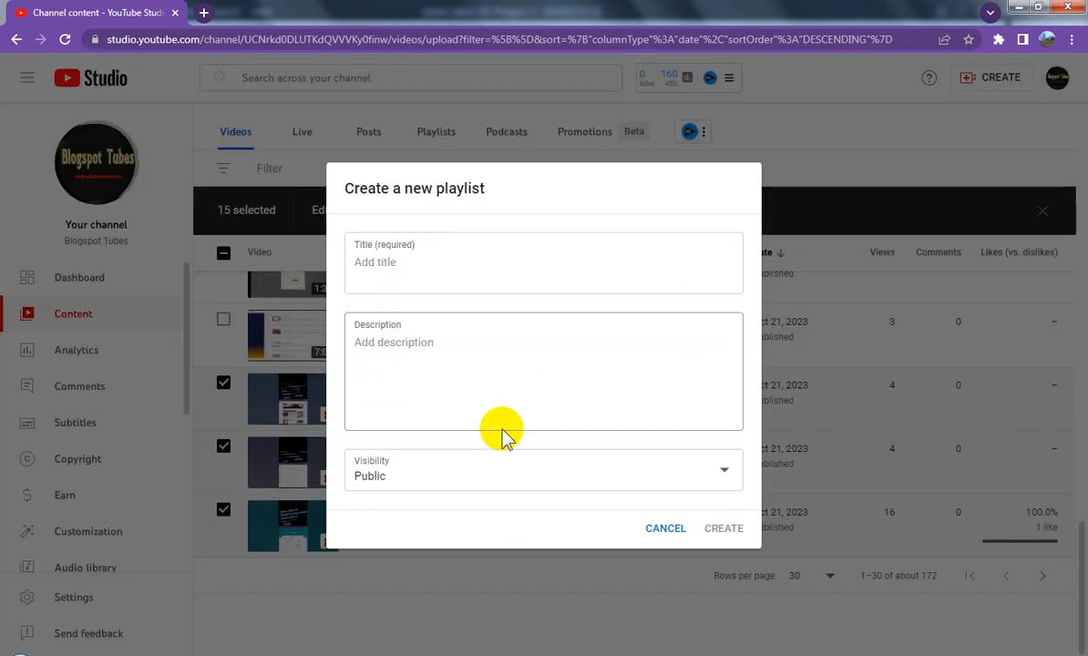
pyautogui.click(407, 260)
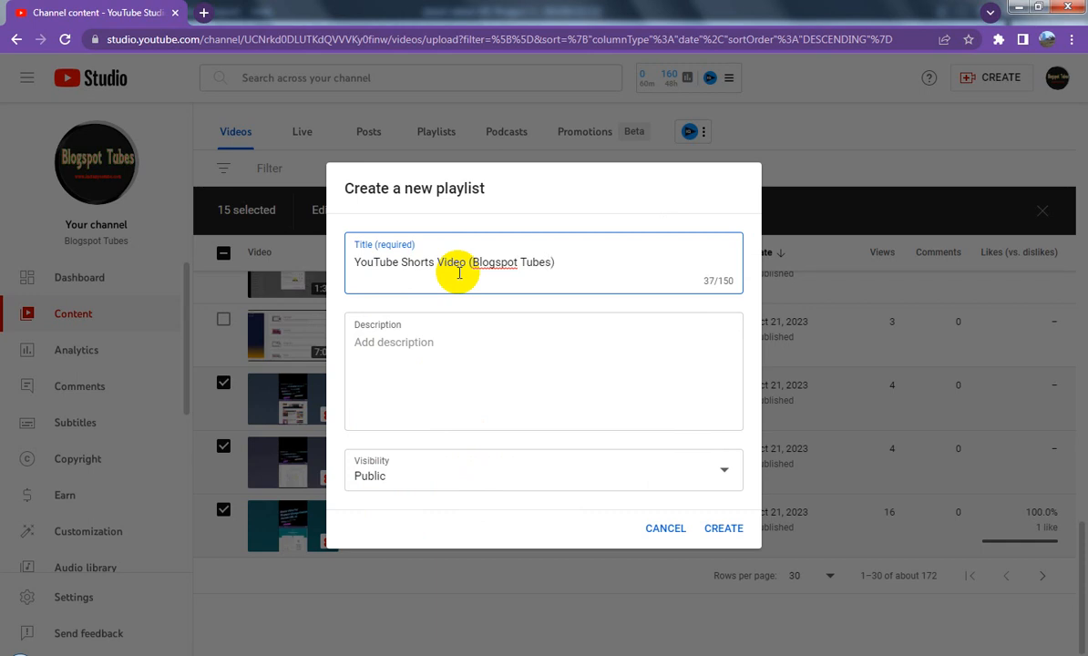
# Copy the title into the description followed by a comma, and create the public playlist with the selected videos saved to it
pyautogui.hotkey('ctrl', 'a')
pyautogui.hotkey('ctrl', 'c')
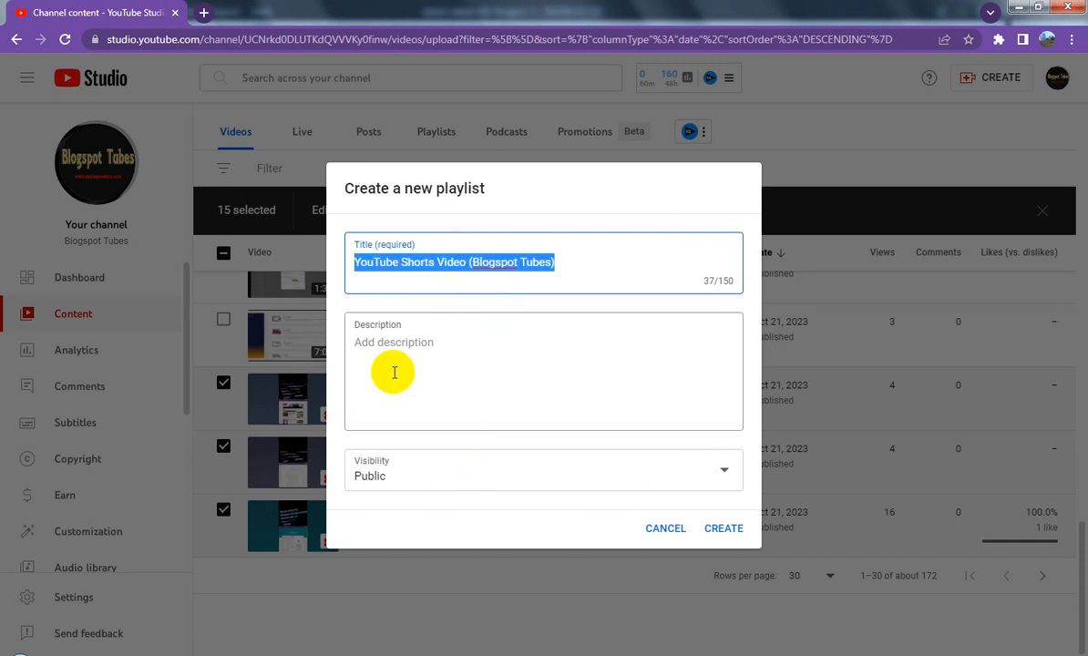
pyautogui.click(449, 355)
pyautogui.hotkey('ctrl', 'v')
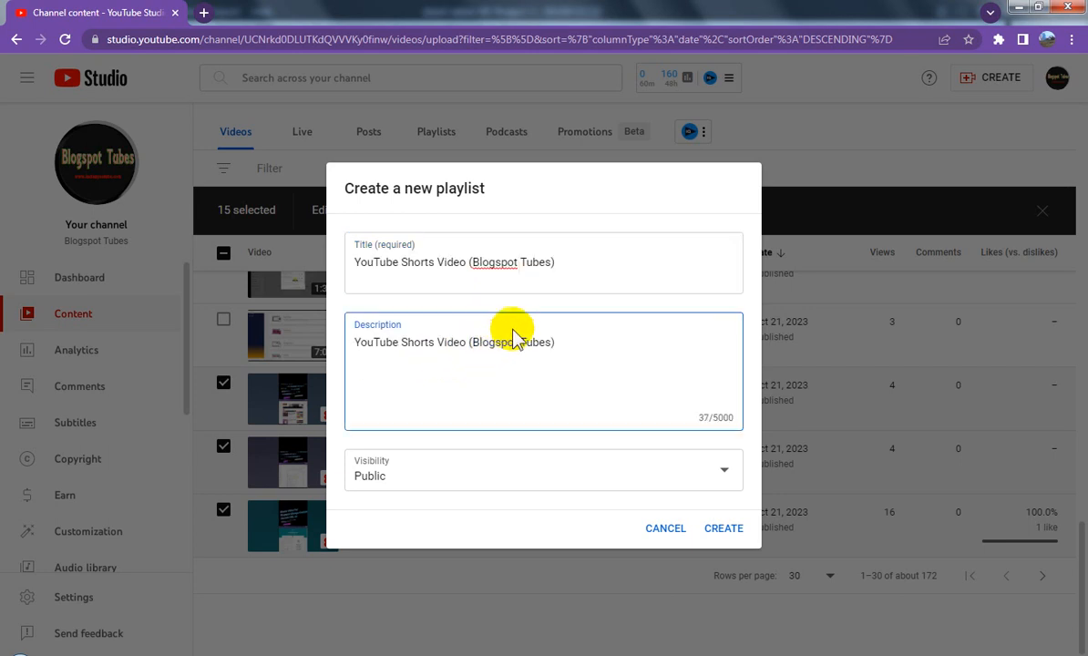
pyautogui.write(',')
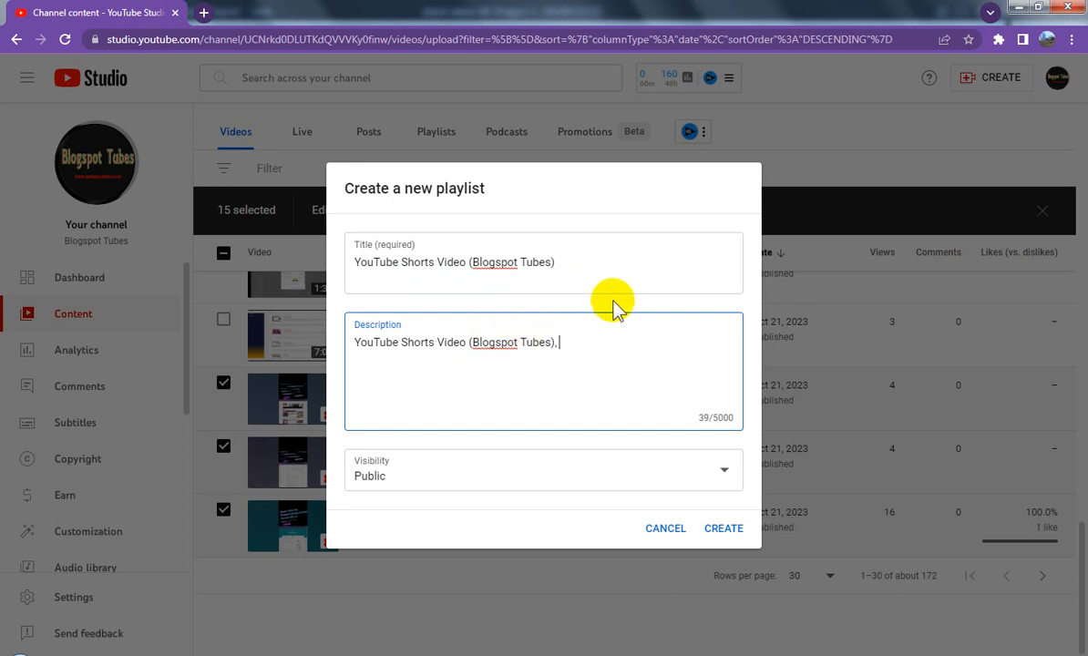
pyautogui.click(724, 529)
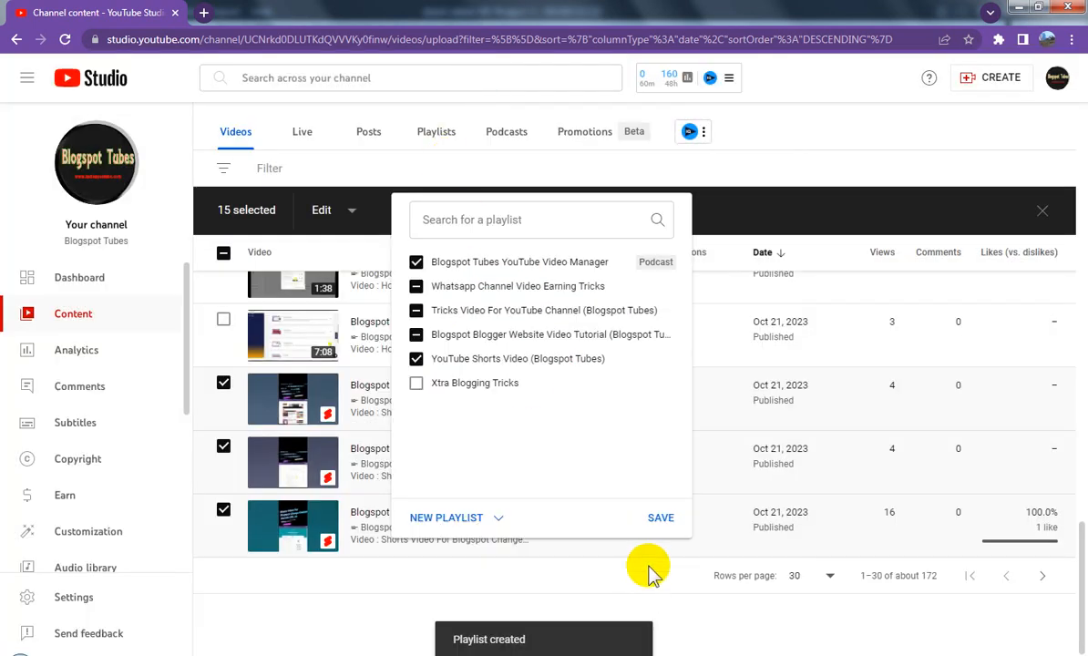
pyautogui.click(662, 518)
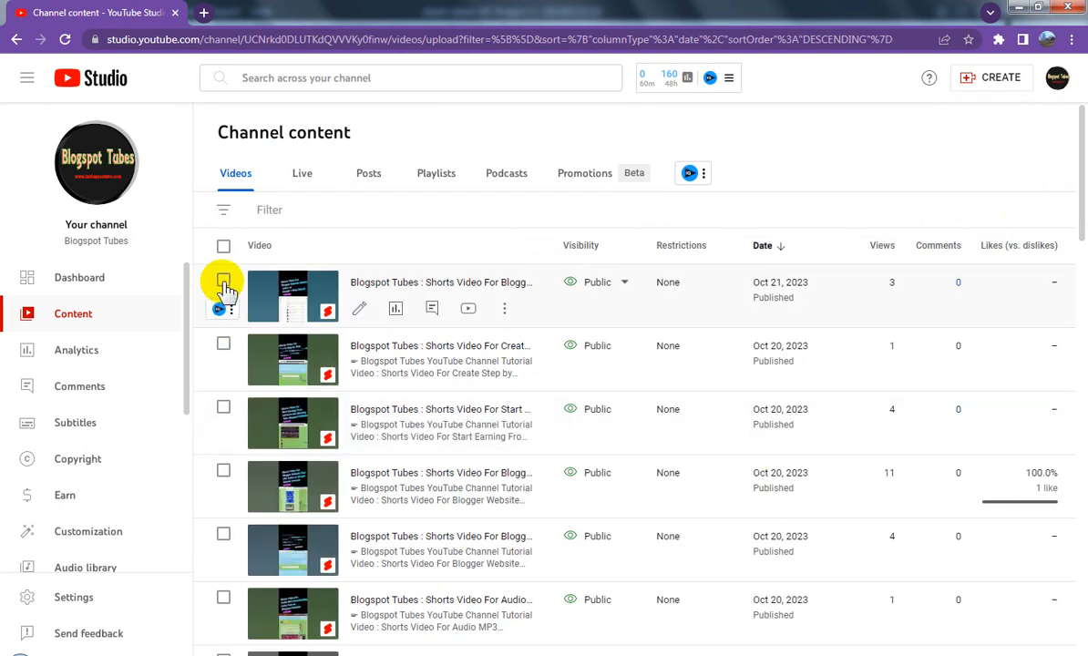
# Select the first five Shorts in the list, starting with the Oct 21 Blogger Website one
pyautogui.click(225, 281)
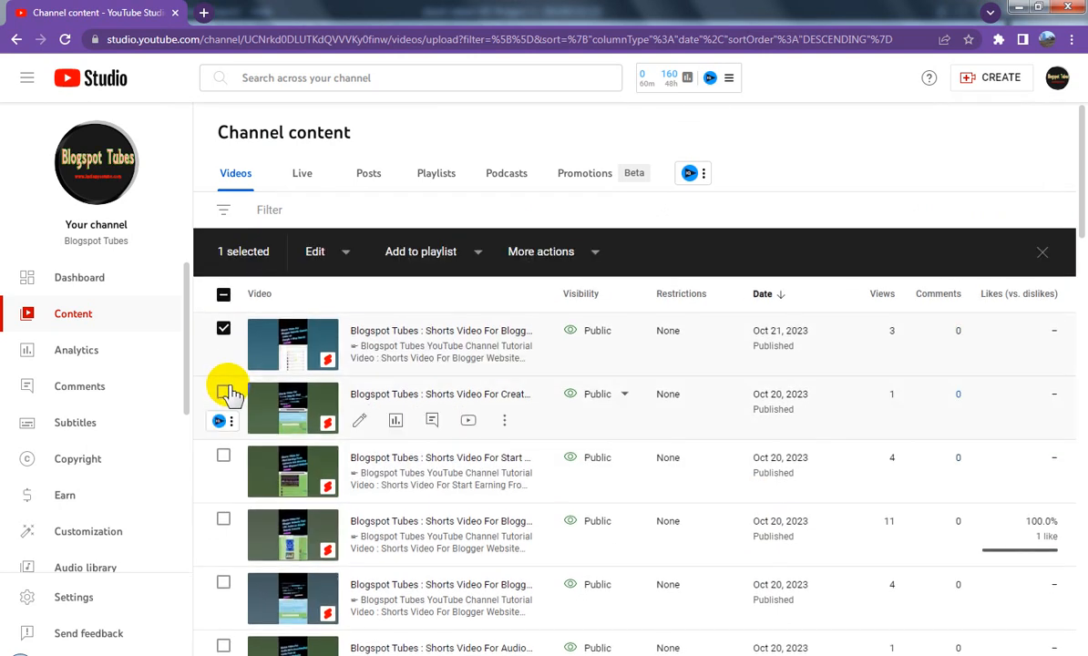
pyautogui.click(224, 455)
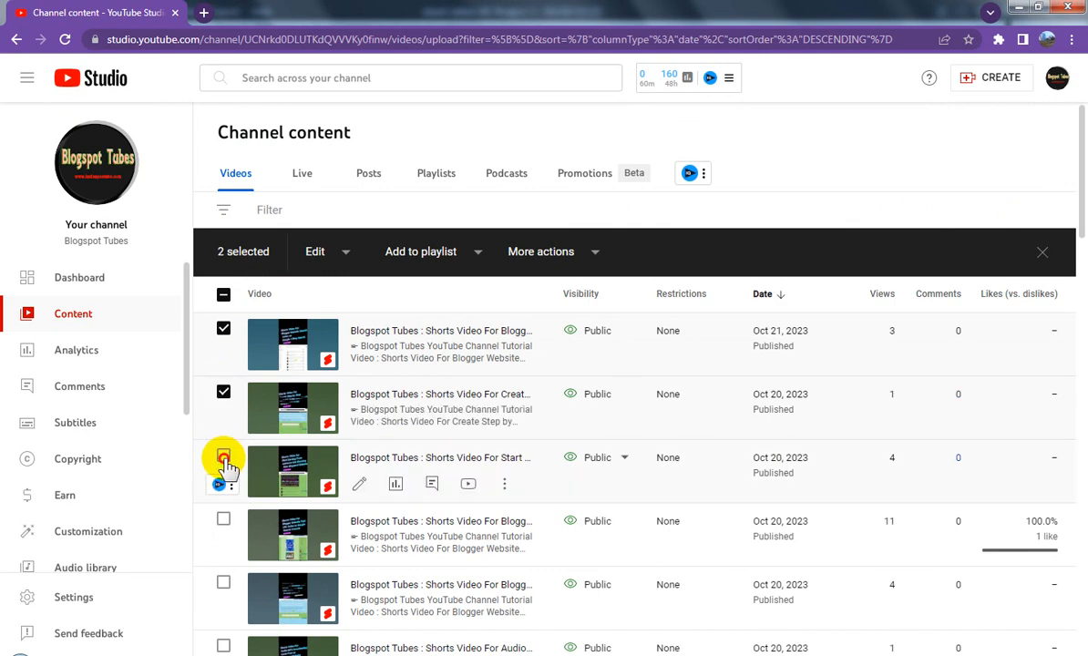
pyautogui.click(223, 457)
pyautogui.click(224, 584)
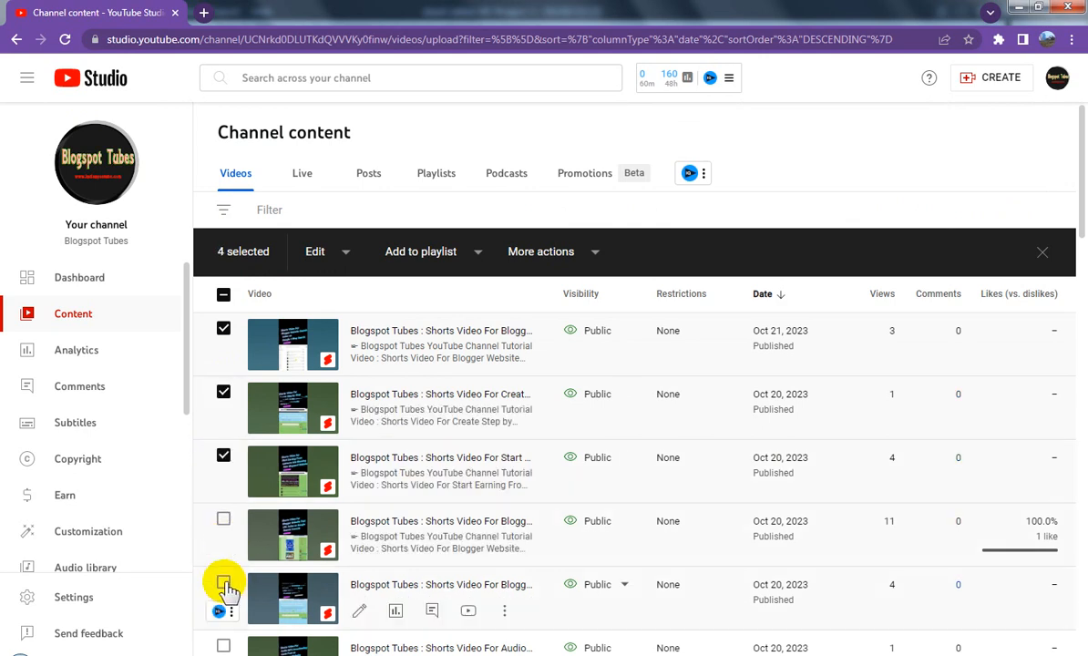
pyautogui.click(224, 584)
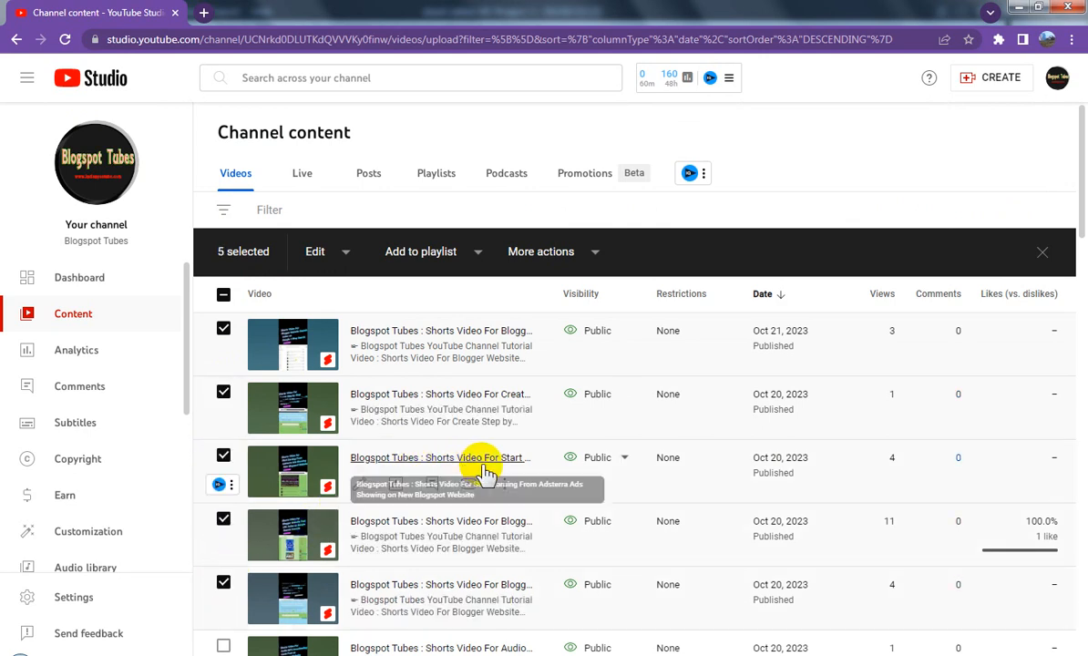
# Add the next three Oct 20 Shorts, from "Audio MP3" through "Blogger Theme", to the selection
pyautogui.scroll(-3, 488, 471)
pyautogui.click(224, 420)
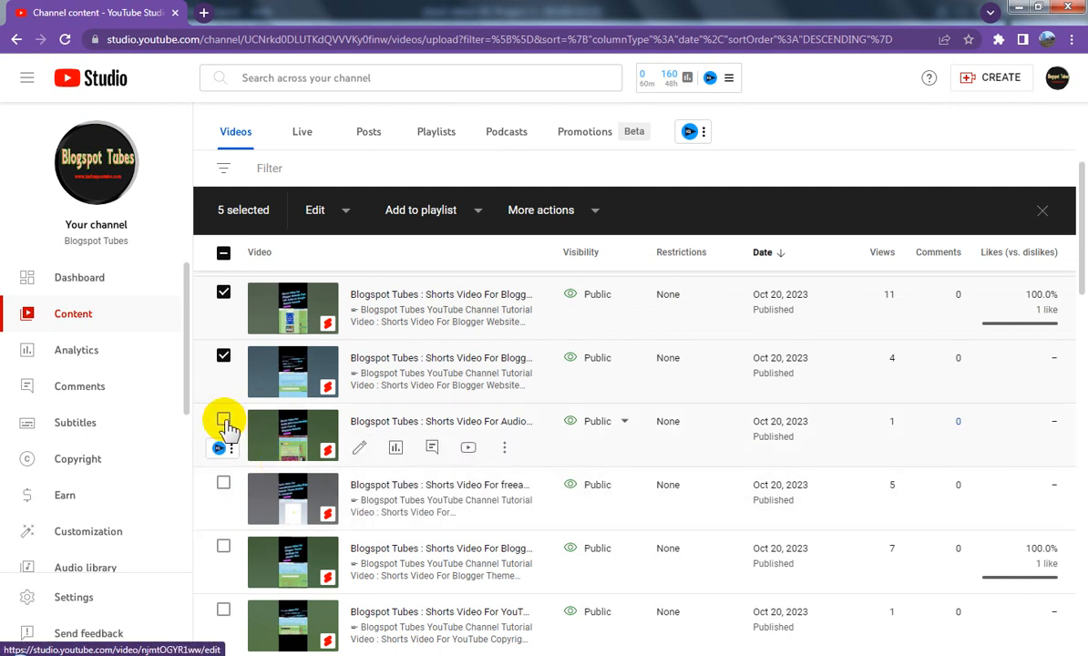
pyautogui.click(223, 484)
pyautogui.click(223, 547)
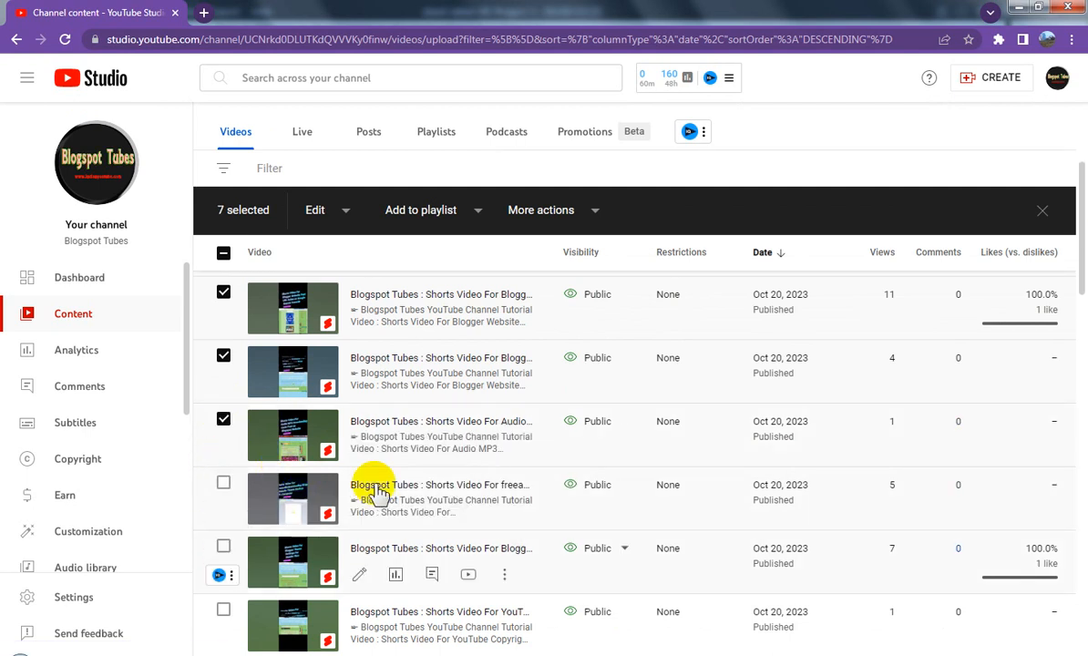
# Add the next five Oct 20 Shorts, from "YouTube Copyright" through "Features Enable", to the selection
pyautogui.scroll(-2, 472, 473)
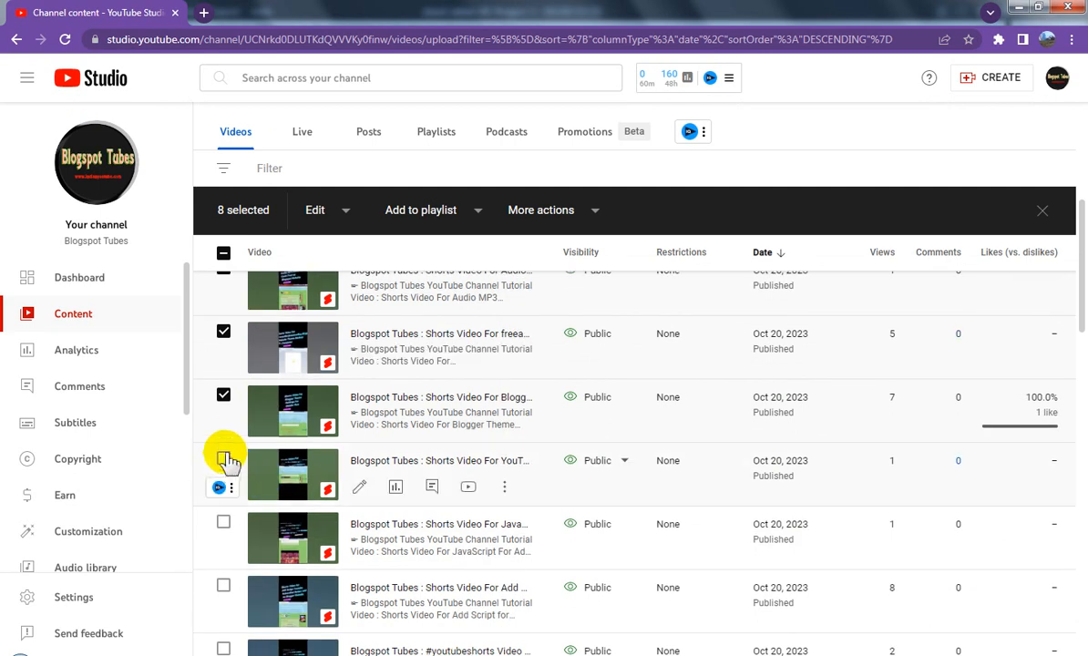
pyautogui.click(224, 460)
pyautogui.click(223, 522)
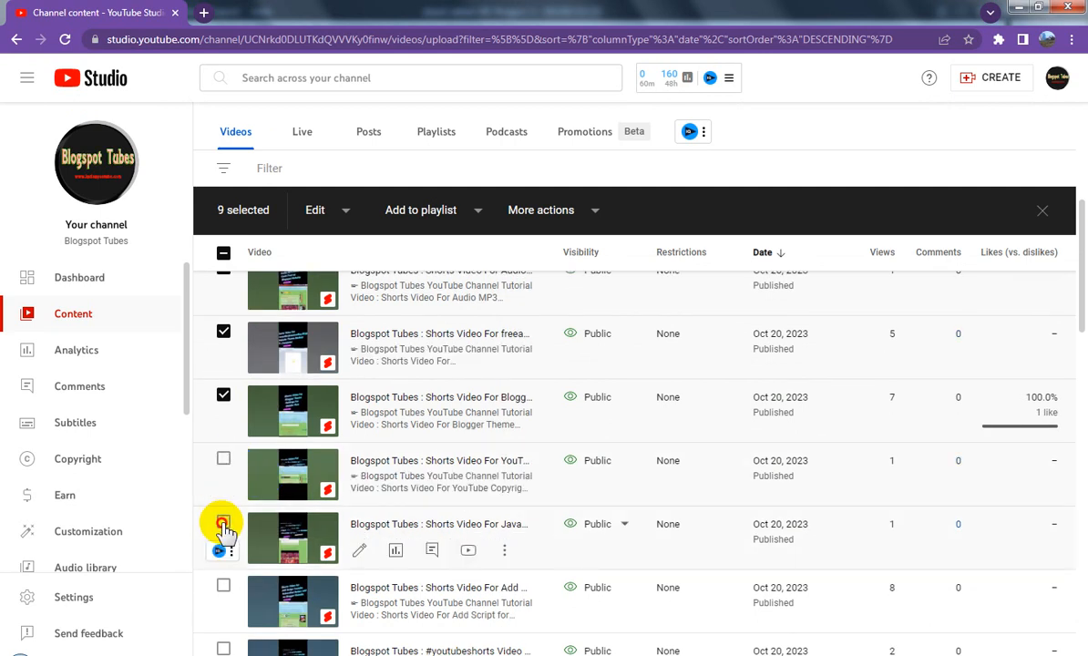
pyautogui.scroll(-2, 479, 492)
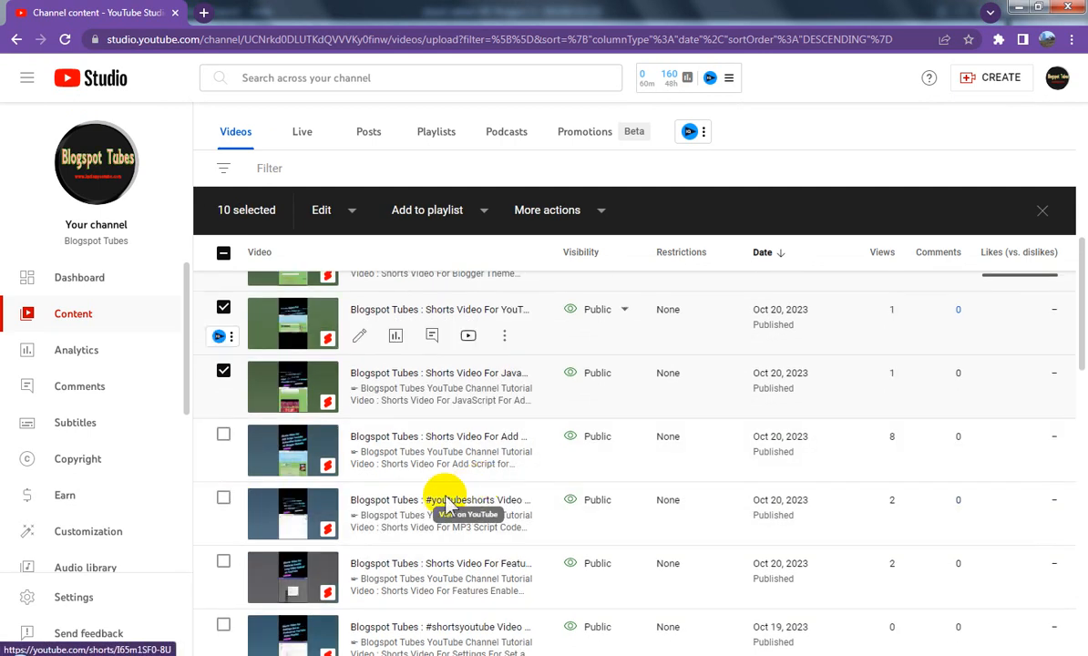
pyautogui.click(223, 438)
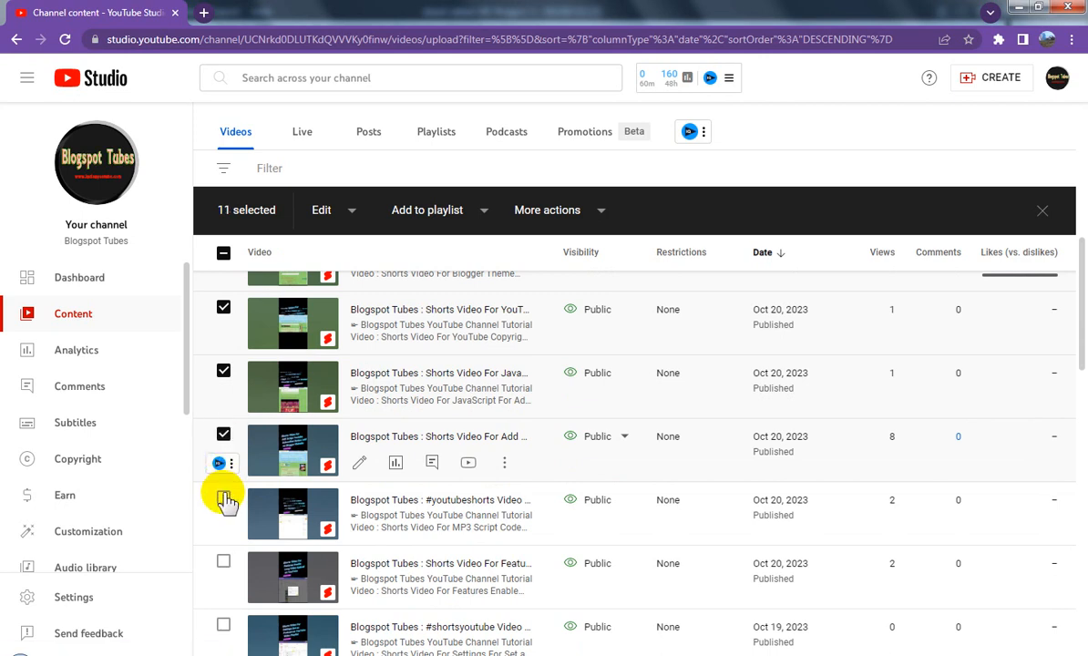
pyautogui.scroll(-1, 461, 466)
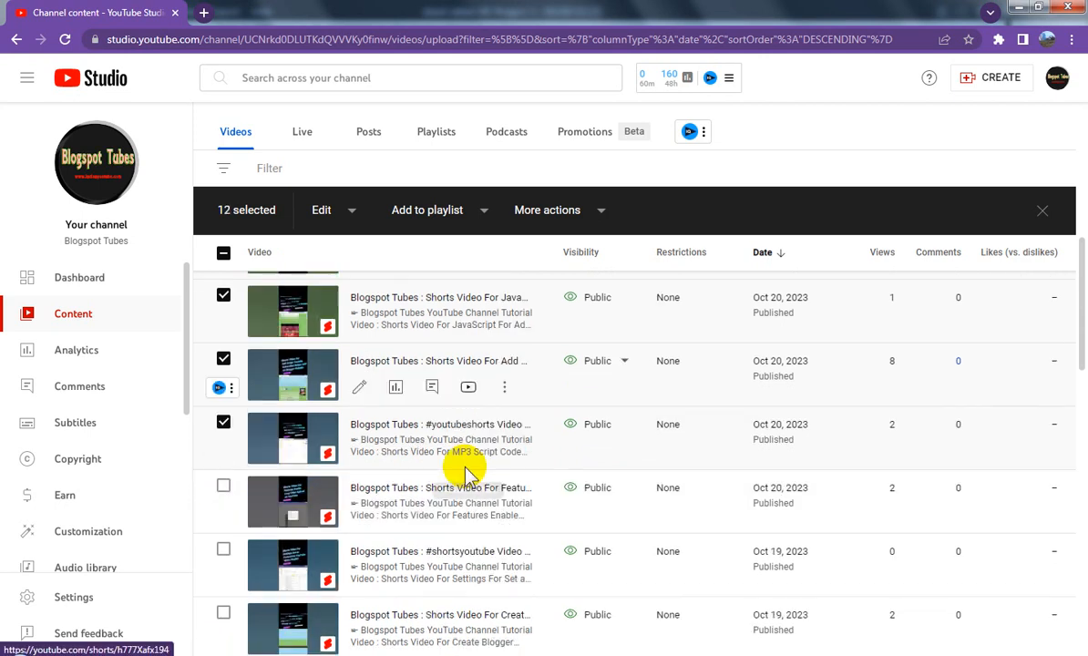
pyautogui.click(224, 490)
# Add the three Oct 19 Shorts, from the first "#shortsyoutube" one through the "Full Settings" one, to the selection
pyautogui.scroll(-1, 461, 486)
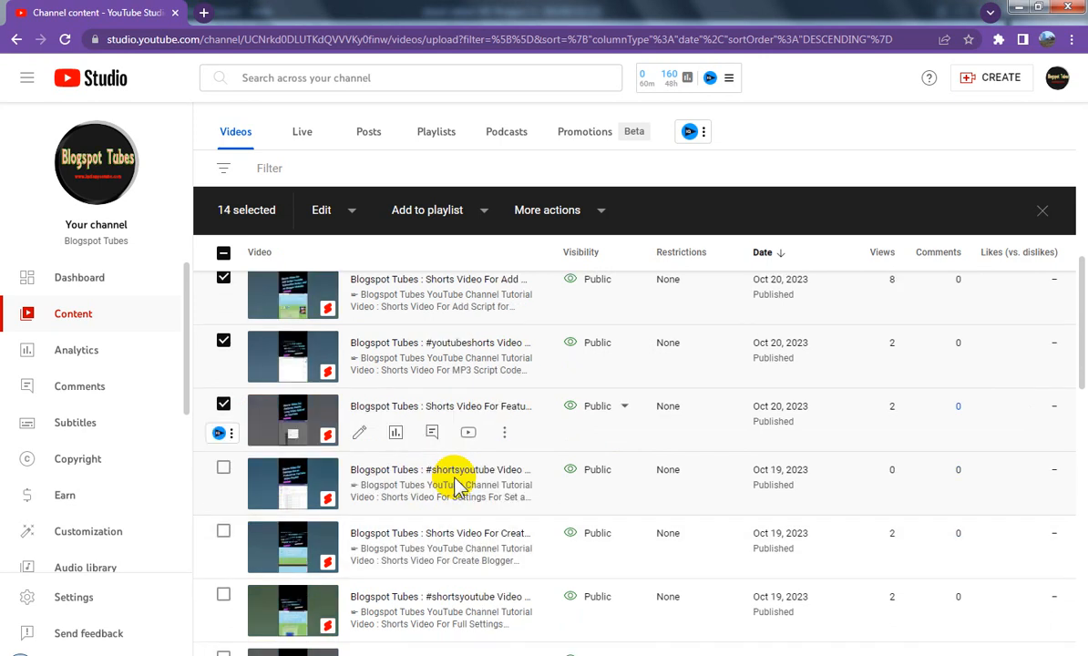
pyautogui.scroll(-2, 455, 483)
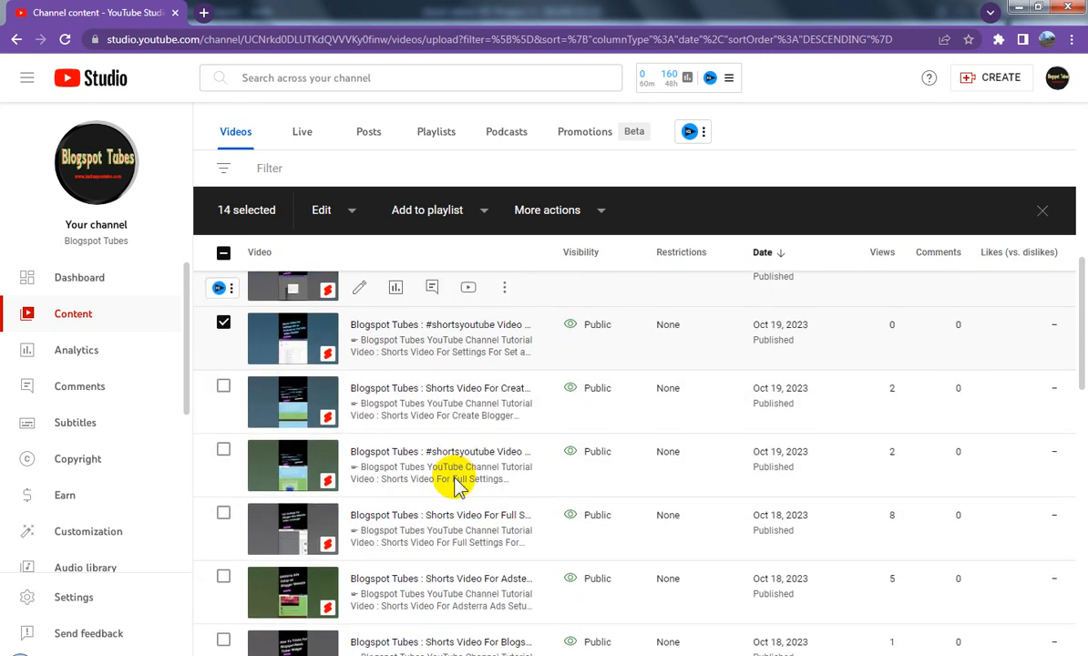
pyautogui.click(223, 387)
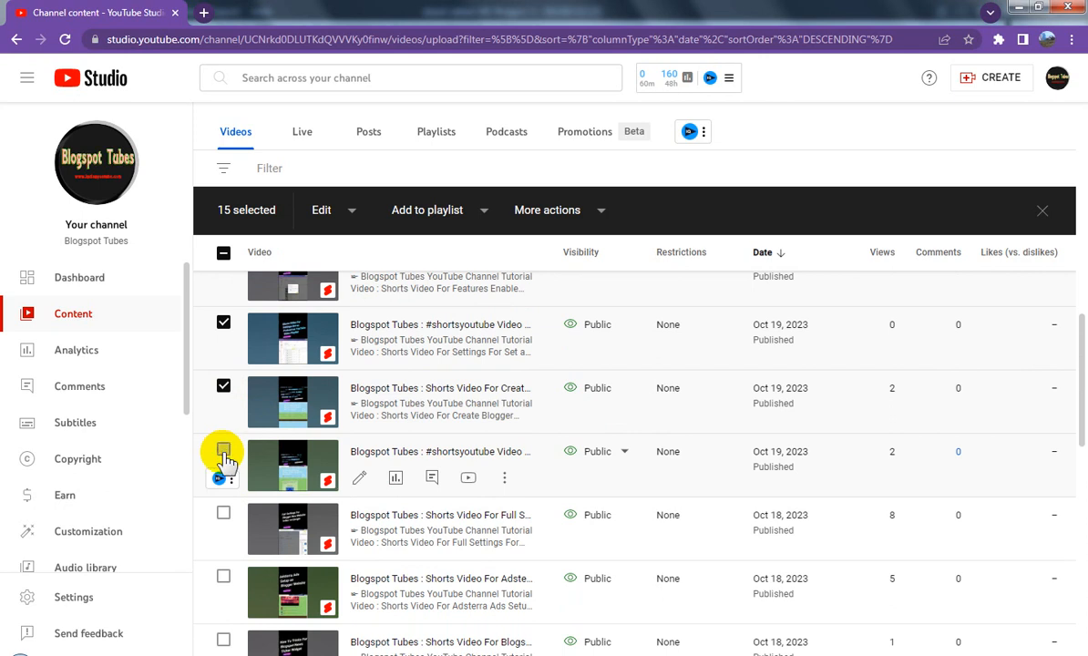
pyautogui.click(224, 451)
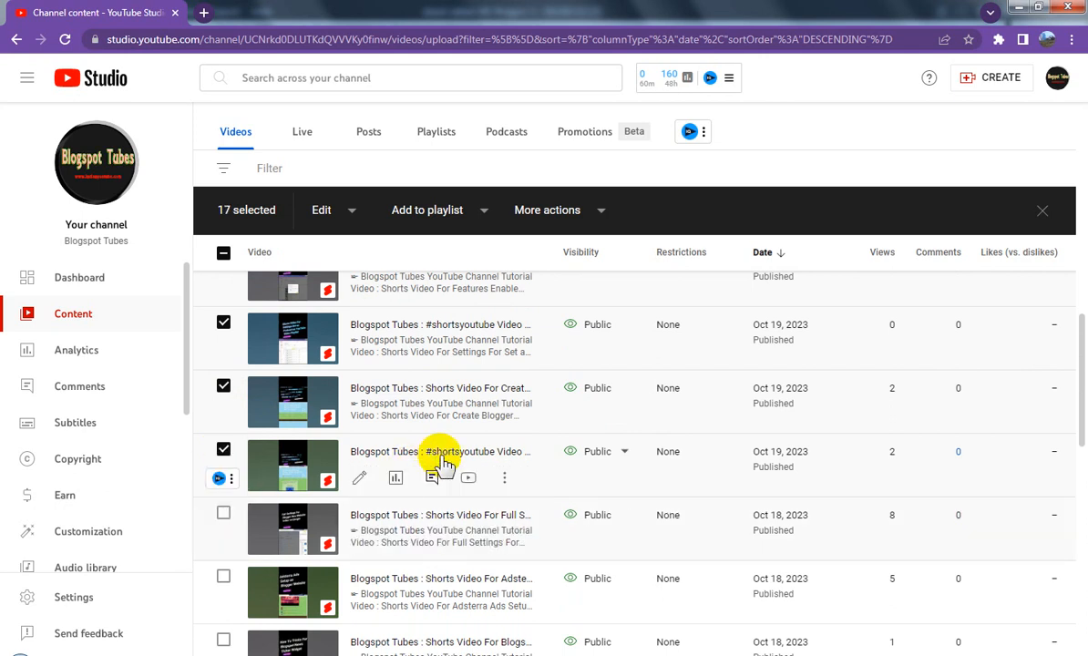
# Add the three Oct 18 Shorts, "Full Settings", "Adsterra Ads" and "Blogspot News", to the selection
pyautogui.scroll(-2, 442, 463)
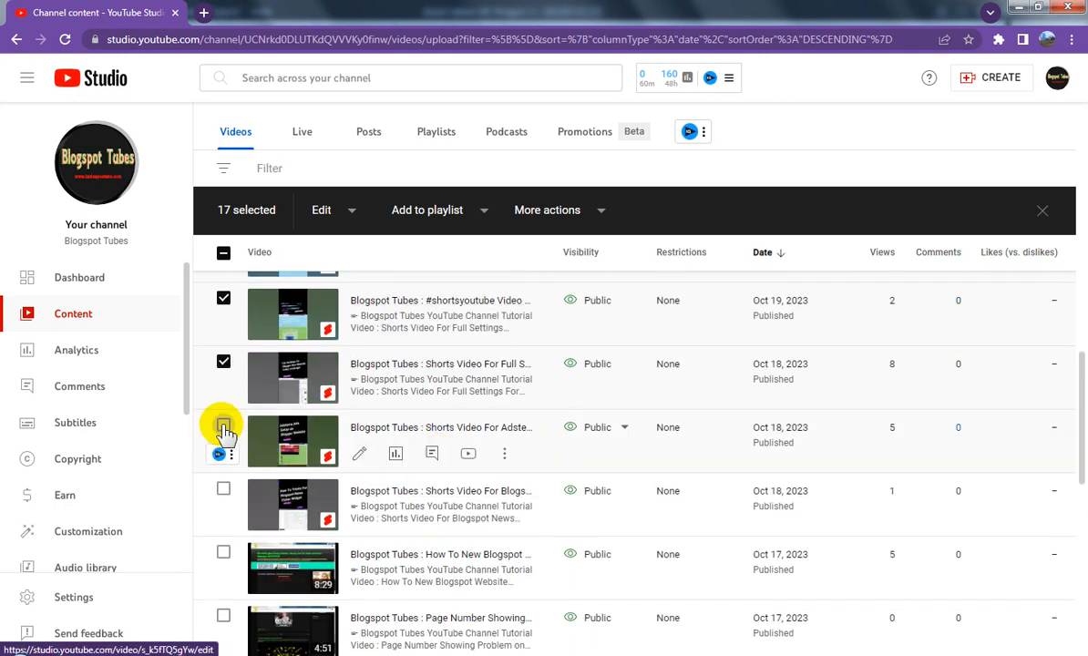
pyautogui.click(224, 491)
pyautogui.click(225, 491)
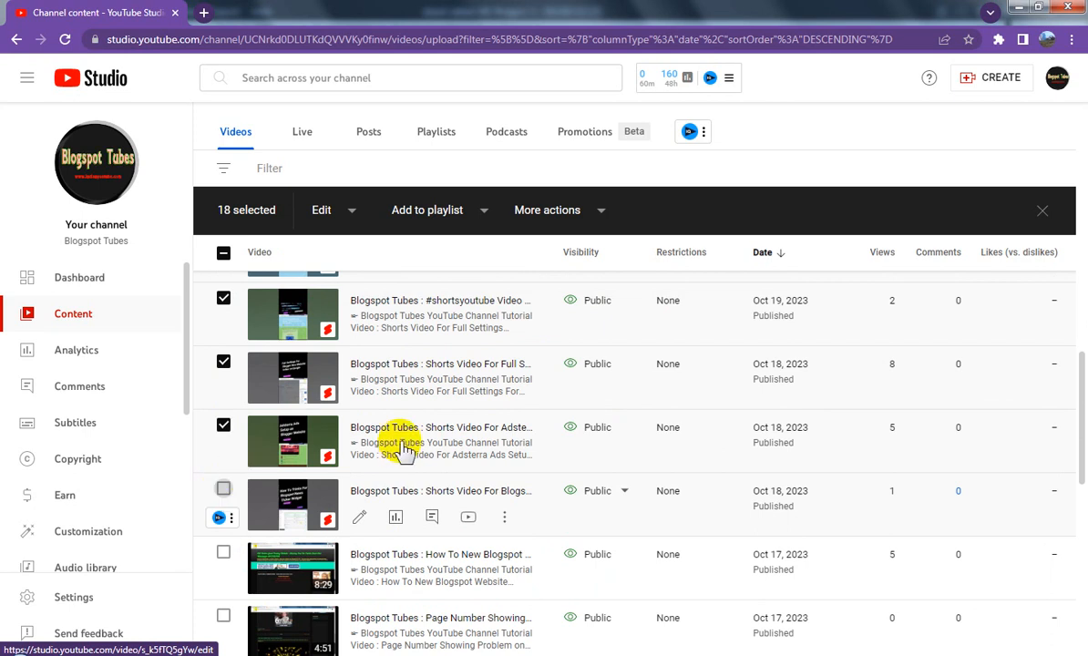
pyautogui.scroll(-1, 425, 444)
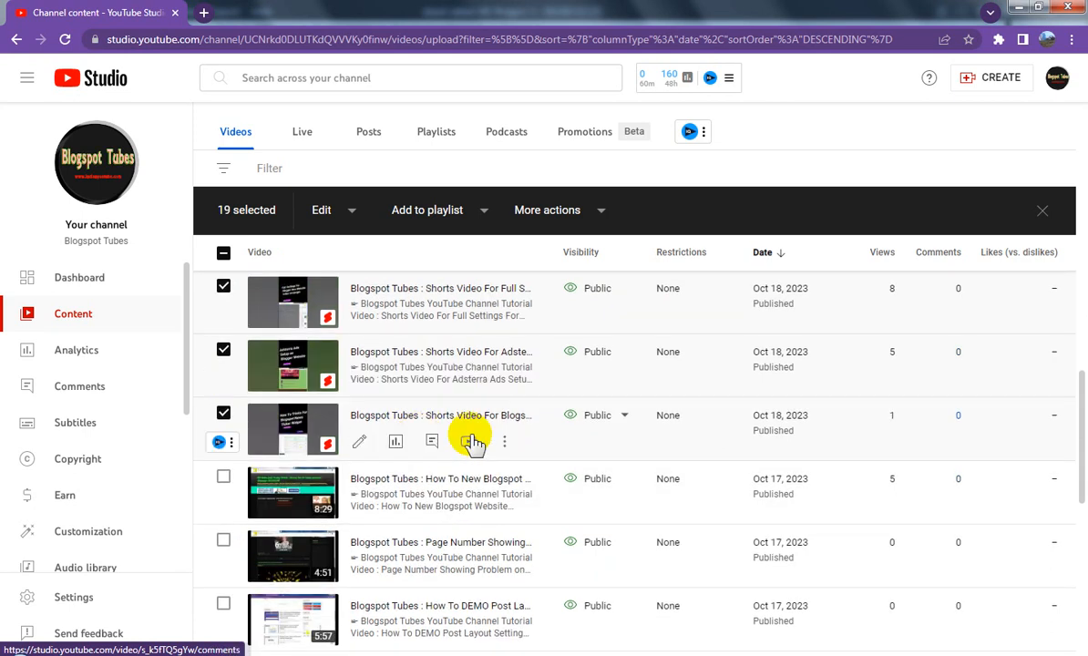
# Save all the selected Shorts to the playlist "YouTube Shorts Video (Blogspot Tubes)"
pyautogui.scroll(-2, 476, 437)
pyautogui.scroll(3, 478, 428)
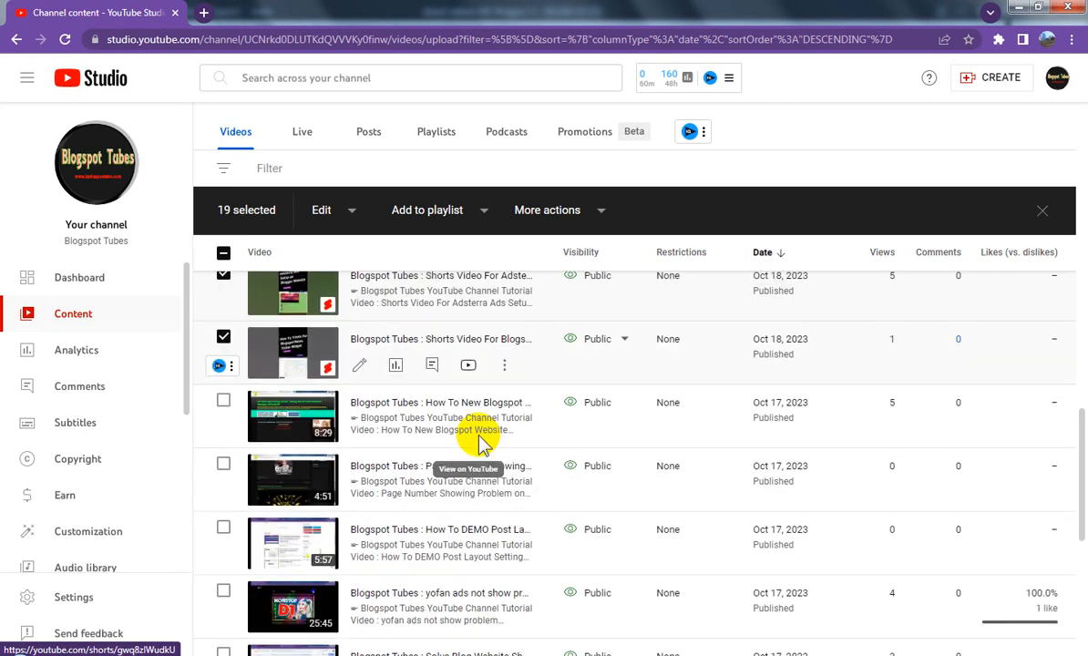
pyautogui.click(484, 218)
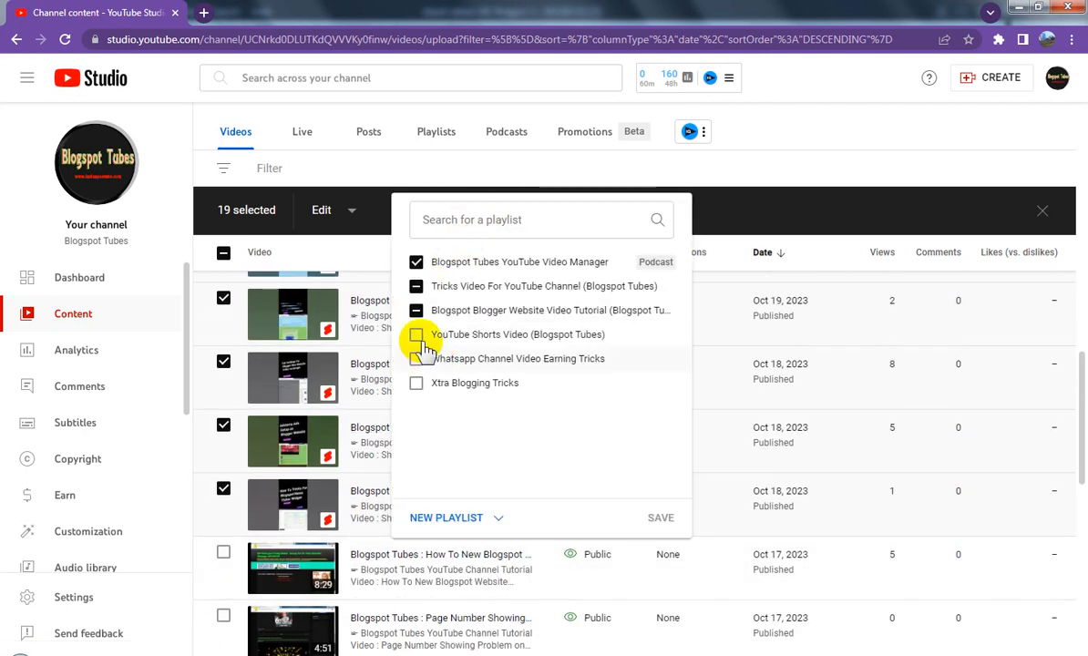
pyautogui.click(418, 336)
pyautogui.click(658, 516)
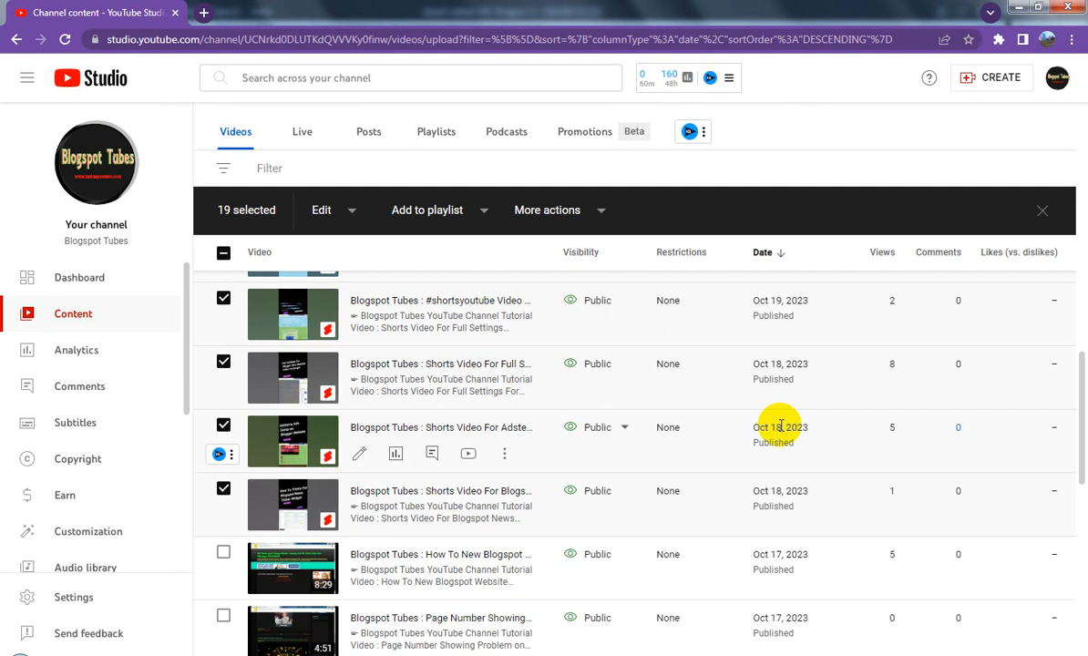
# On the next page of videos, select the 0:57 "How To Off Comment" video and save it to "YouTube Shorts Video (Blogspot Tubes)"
pyautogui.scroll(-6, 793, 427)
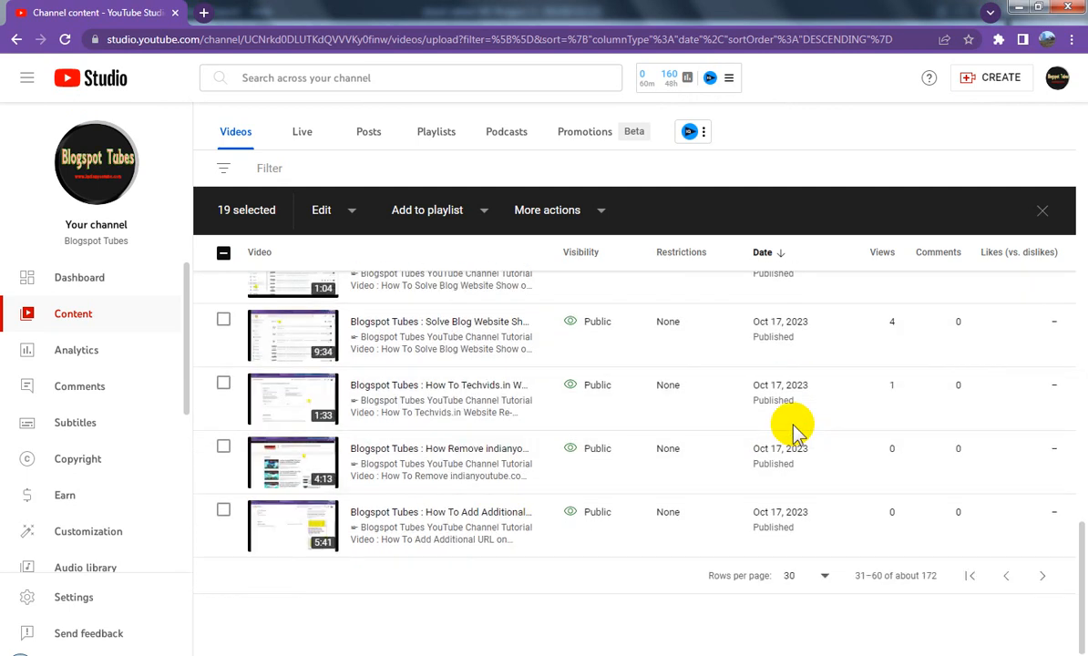
pyautogui.click(1042, 575)
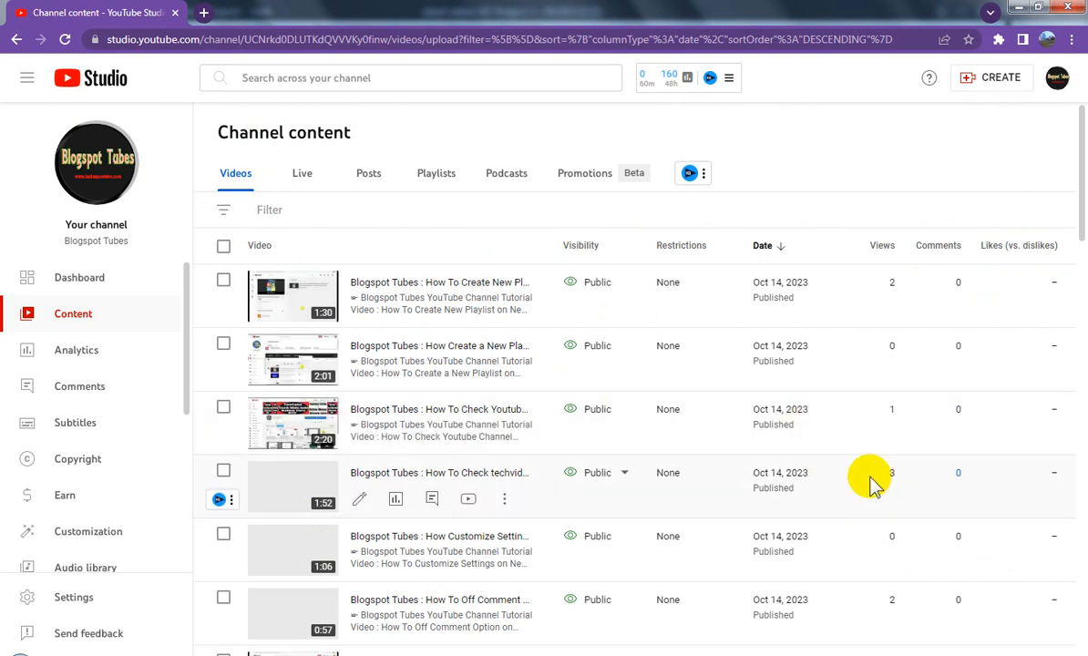
pyautogui.scroll(-3, 871, 483)
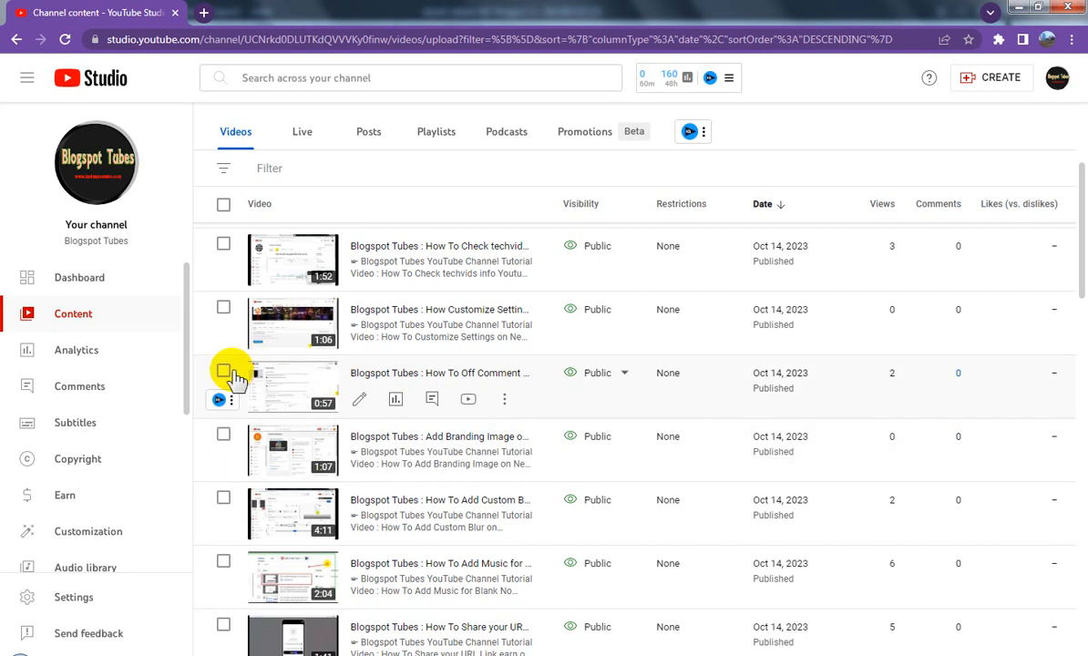
pyautogui.scroll(3, 521, 424)
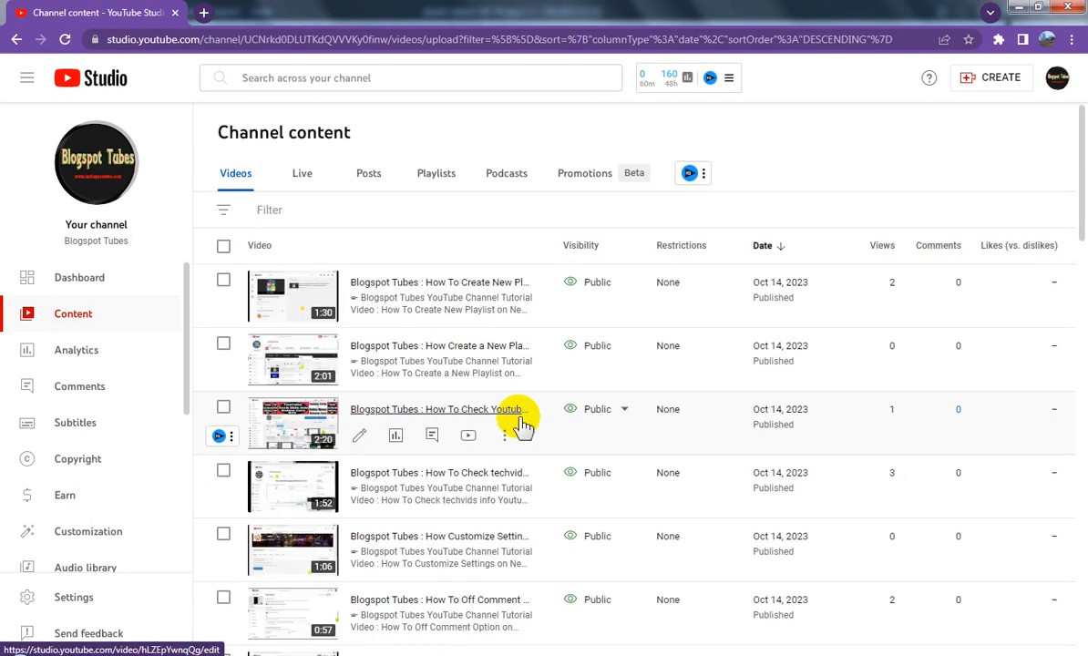
pyautogui.scroll(-2, 516, 417)
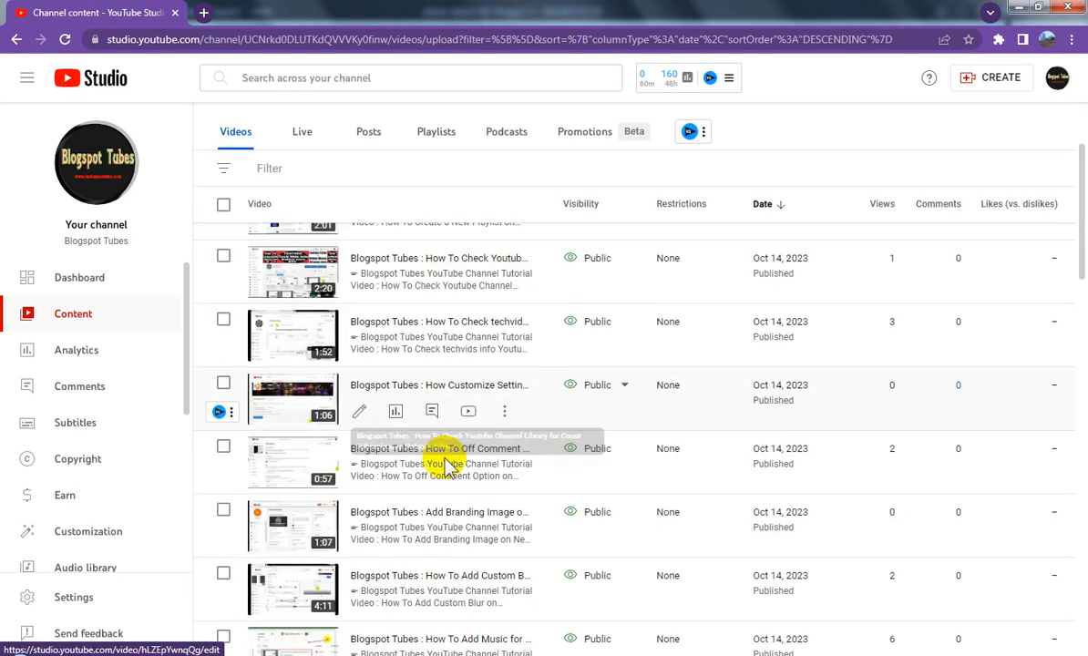
pyautogui.click(223, 449)
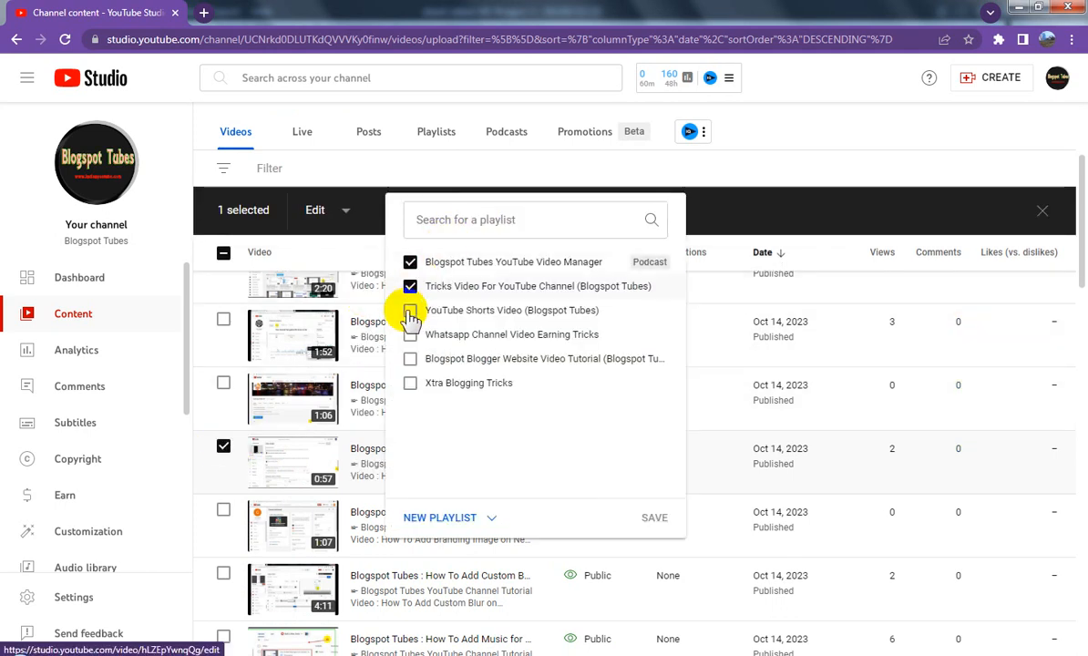
pyautogui.click(436, 310)
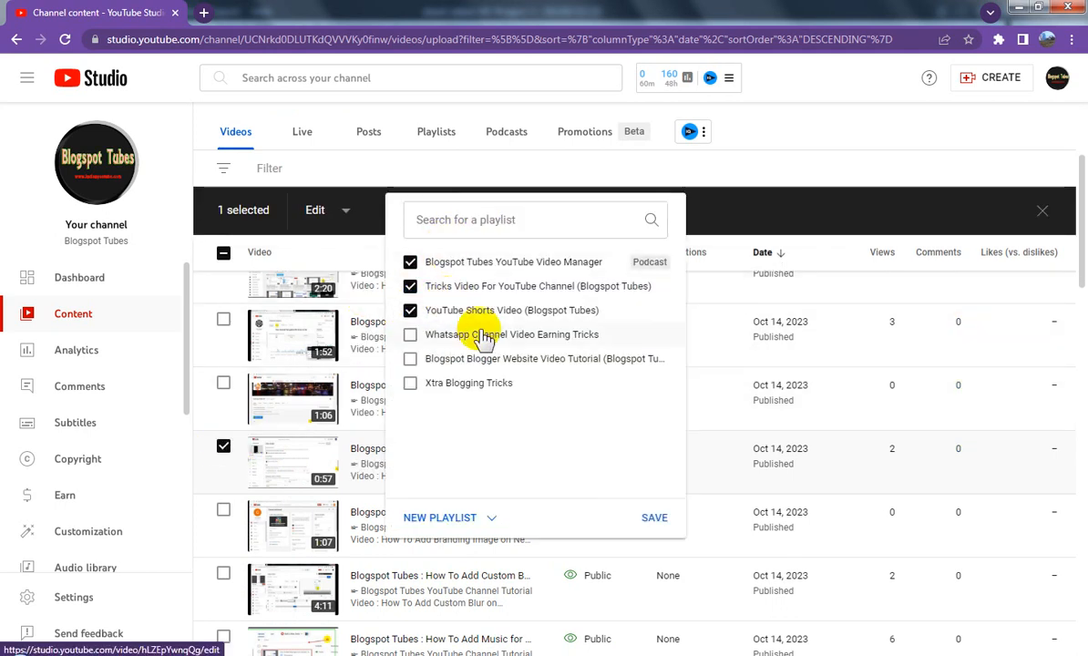
pyautogui.click(656, 518)
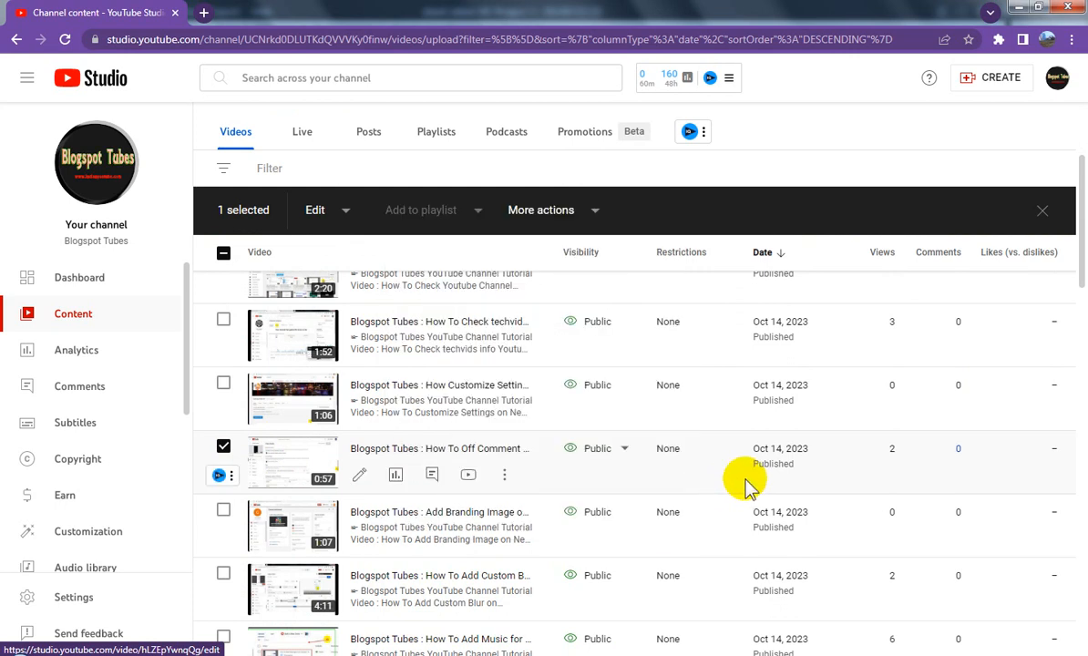
# Examine the rest of the 61–90 video page for further Shorts or videos under a minute
pyautogui.scroll(-2, 814, 478)
pyautogui.scroll(-5, 817, 485)
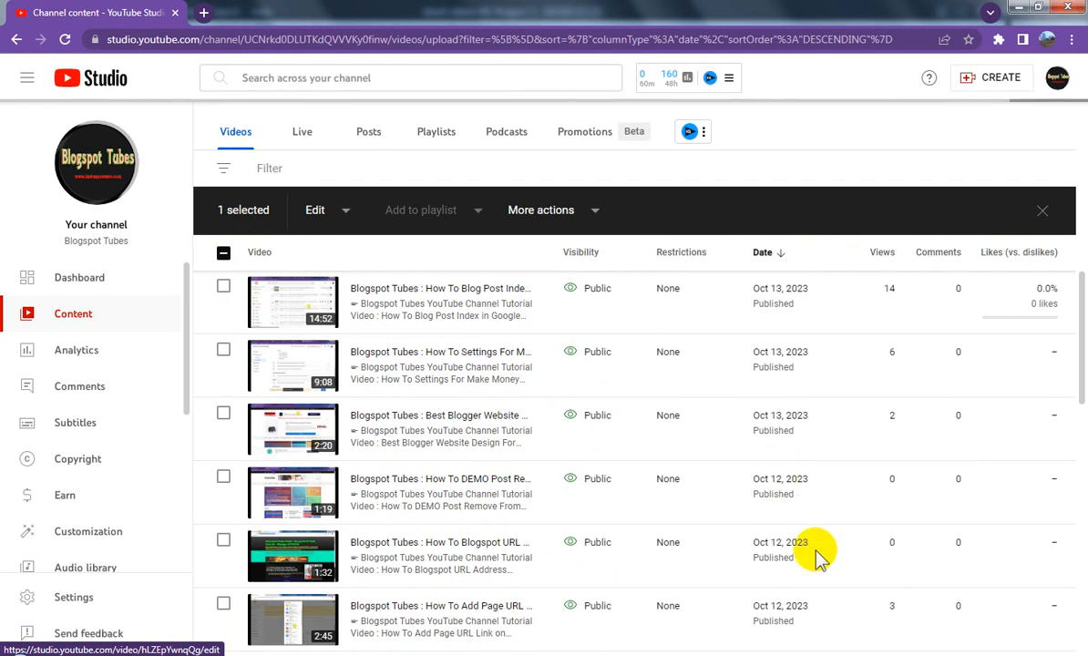
pyautogui.scroll(-5, 838, 532)
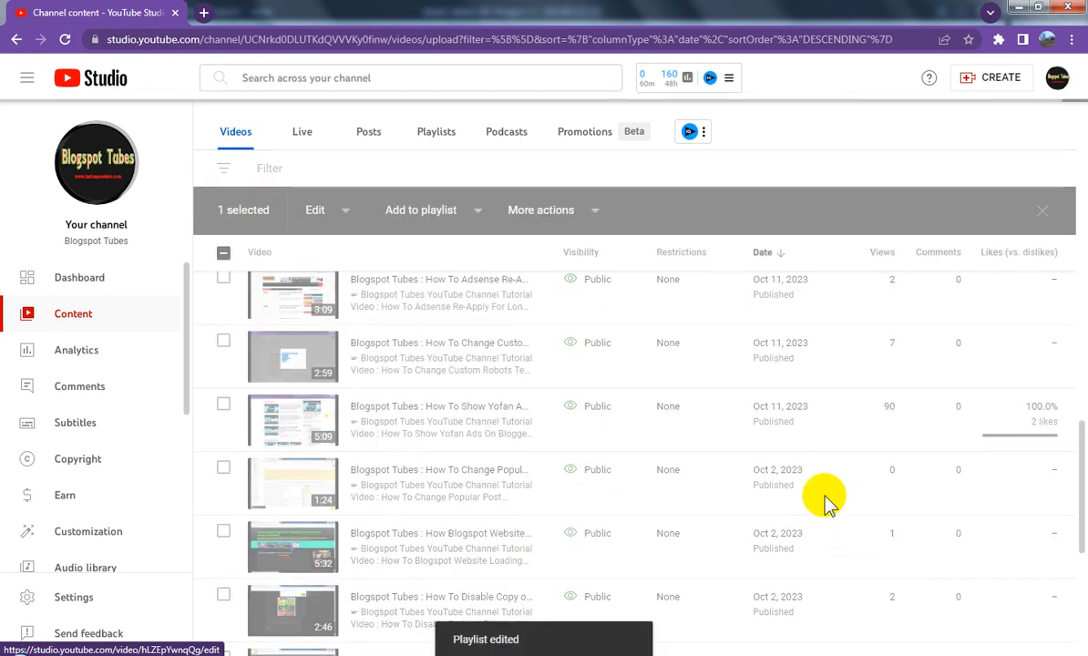
pyautogui.scroll(2, 825, 500)
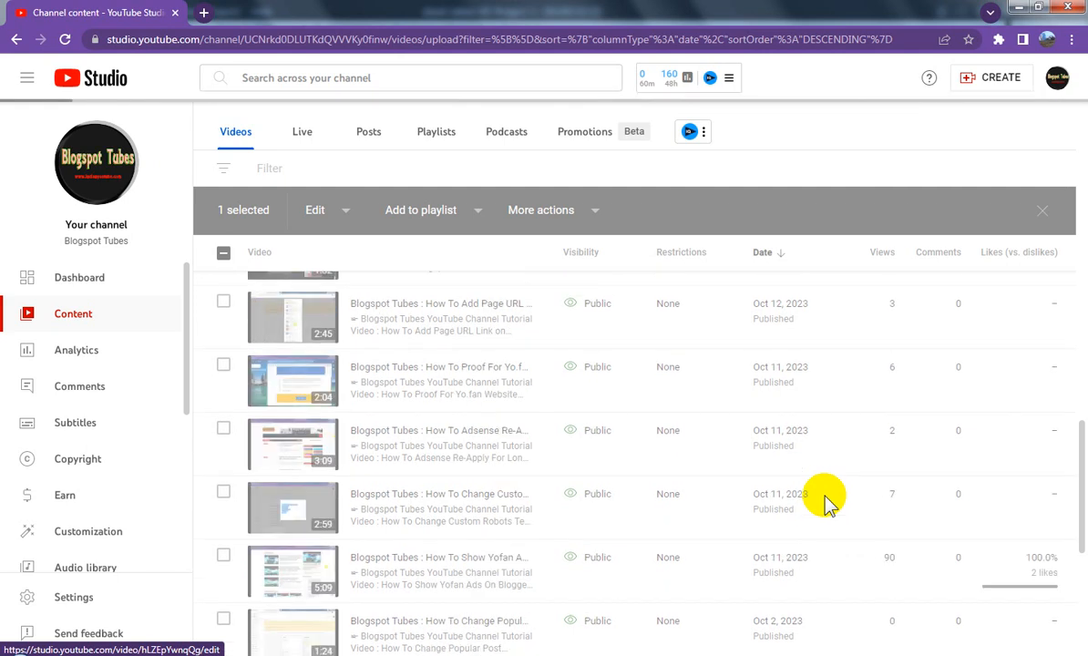
pyautogui.scroll(5, 825, 499)
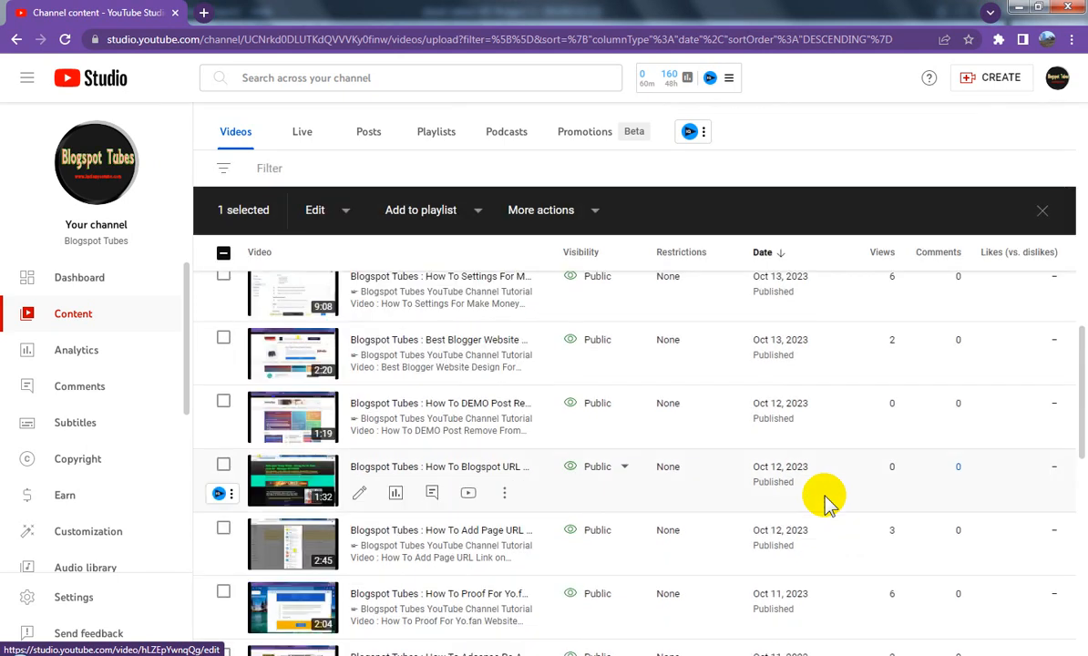
pyautogui.scroll(-10, 825, 499)
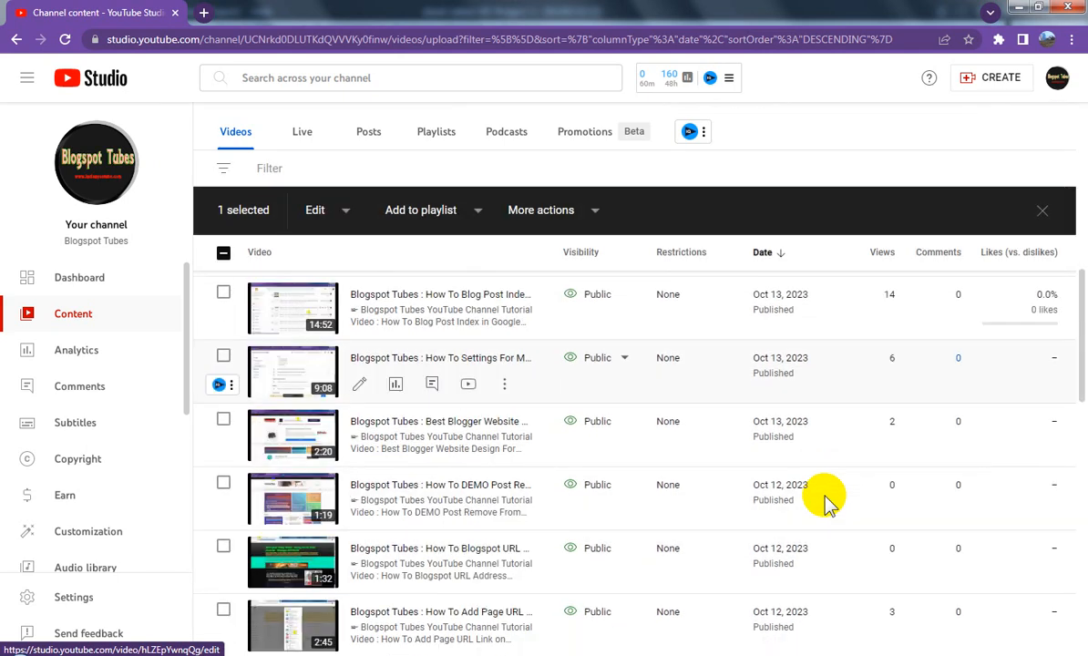
pyautogui.scroll(-3, 825, 501)
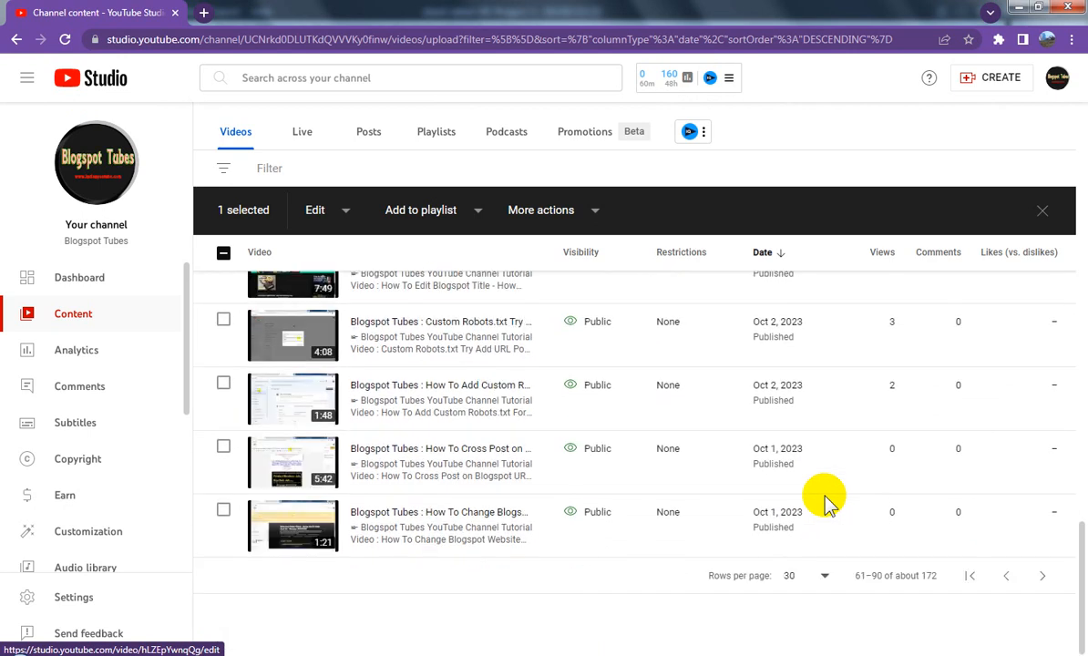
# Go to the 91–120 video page and check its video durations for Shorts under a minute
pyautogui.click(1041, 576)
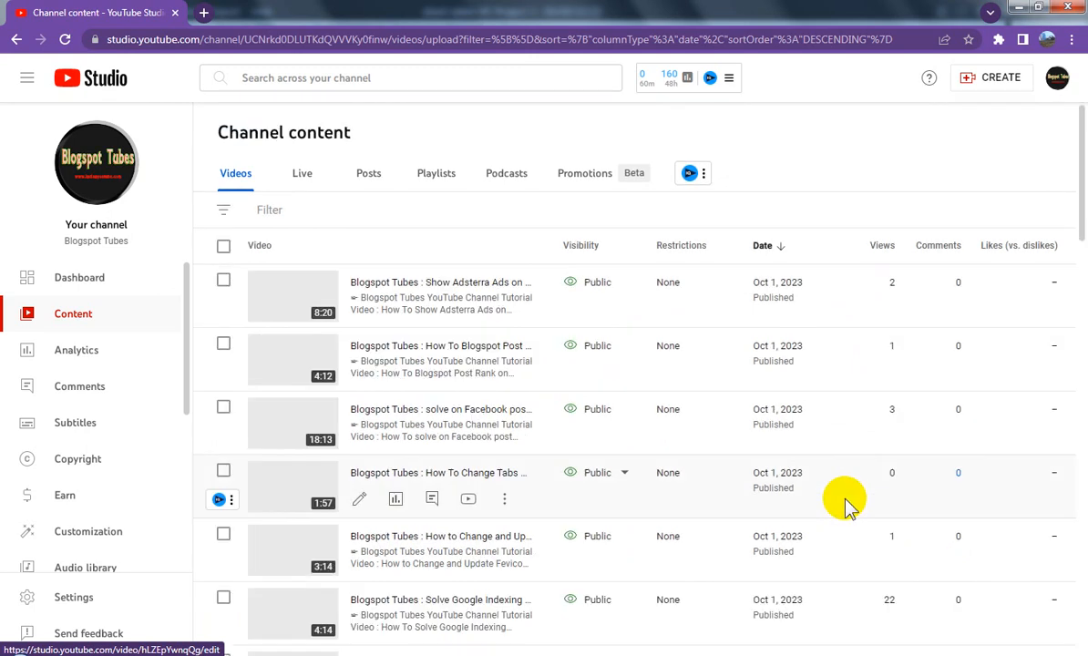
pyautogui.scroll(-3, 743, 486)
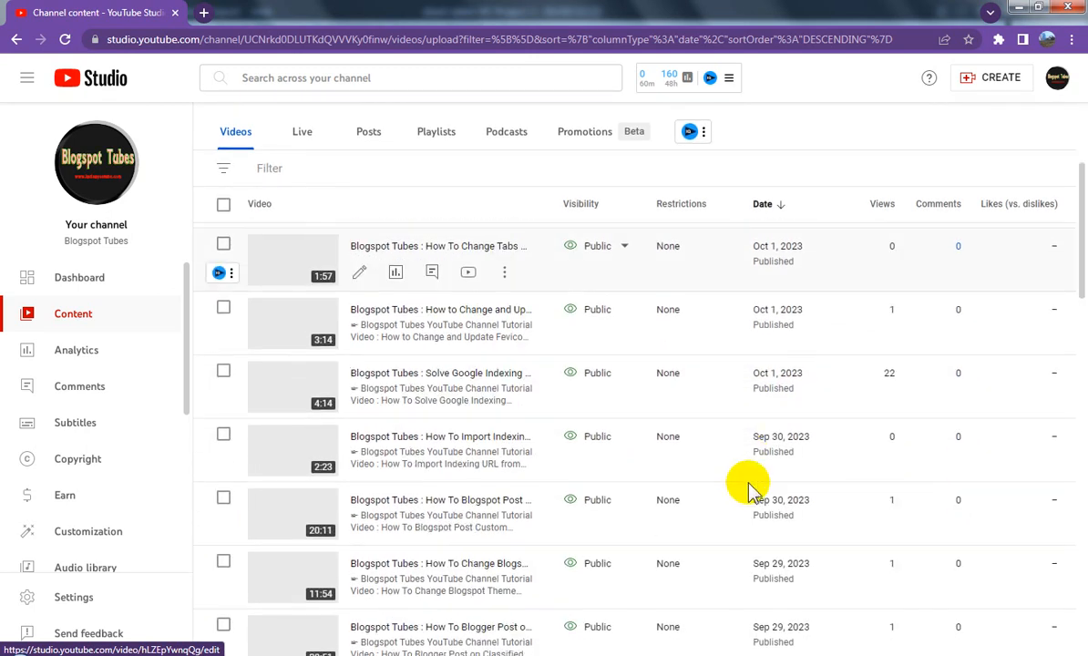
pyautogui.scroll(-6, 749, 490)
pyautogui.scroll(-7, 749, 490)
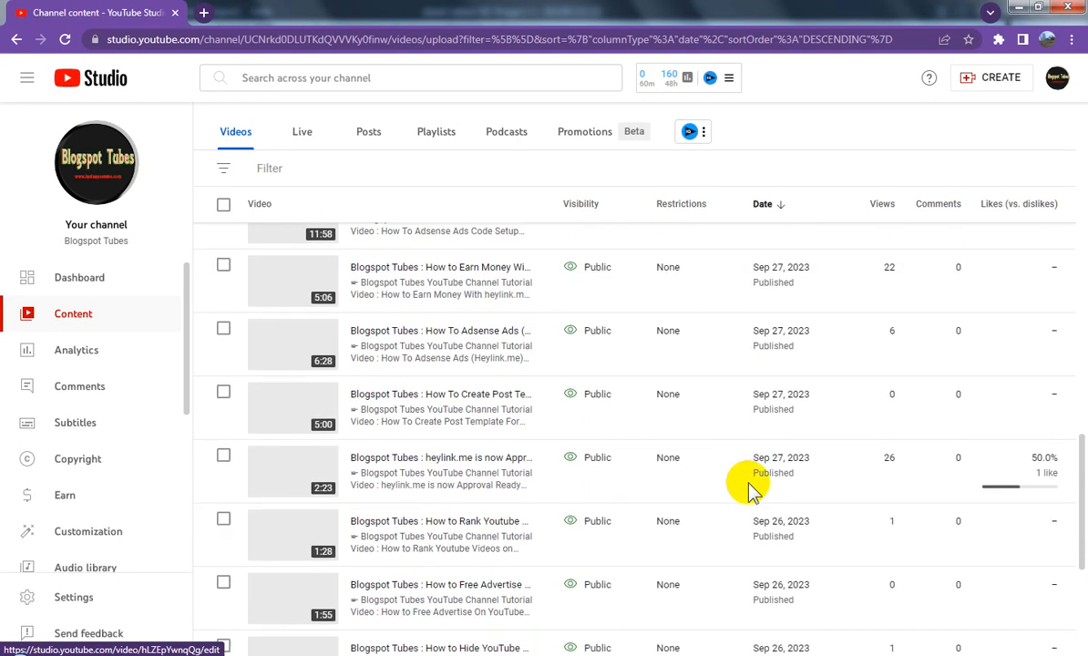
pyautogui.scroll(-4, 749, 490)
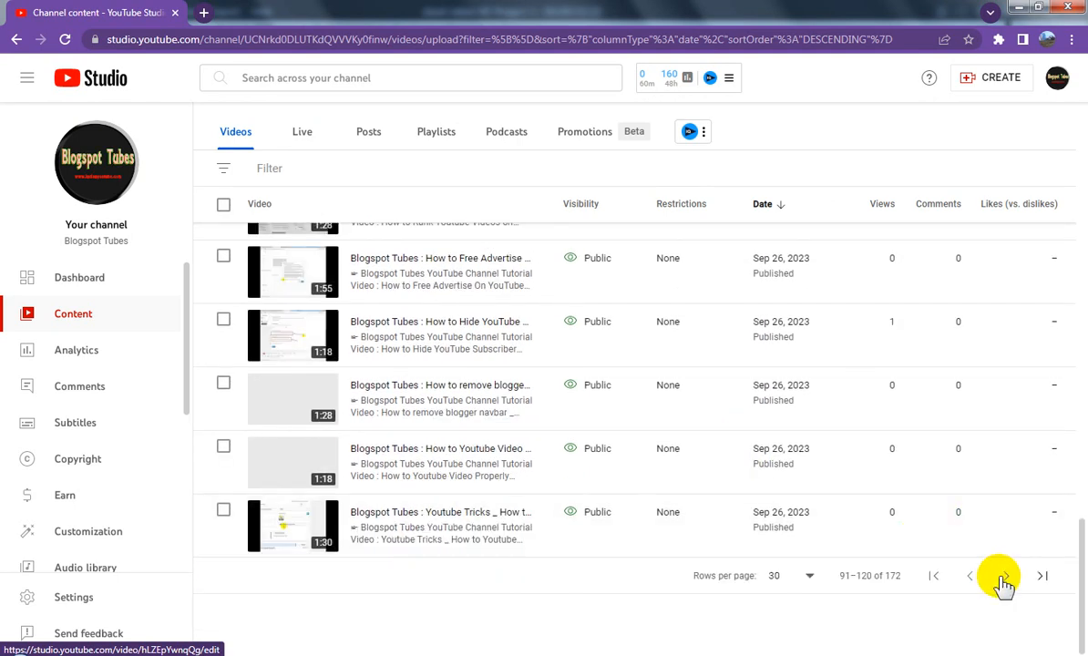
# Go on to the 121–150 video page and look through the durations for further Shorts
pyautogui.click(1004, 577)
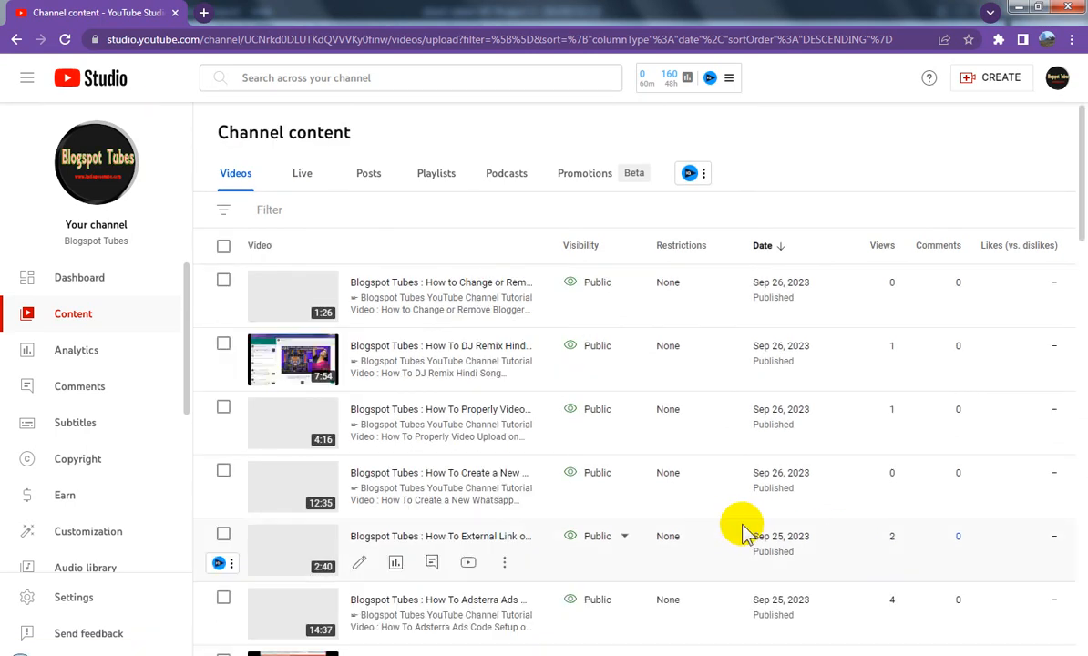
pyautogui.scroll(-6, 754, 531)
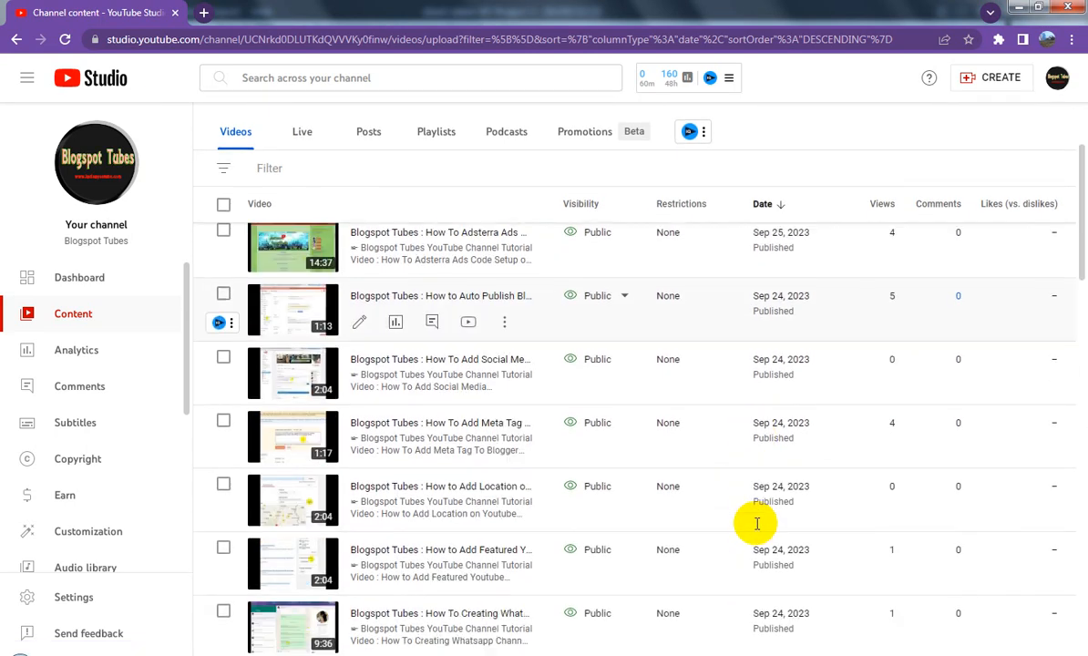
pyautogui.scroll(-5, 759, 529)
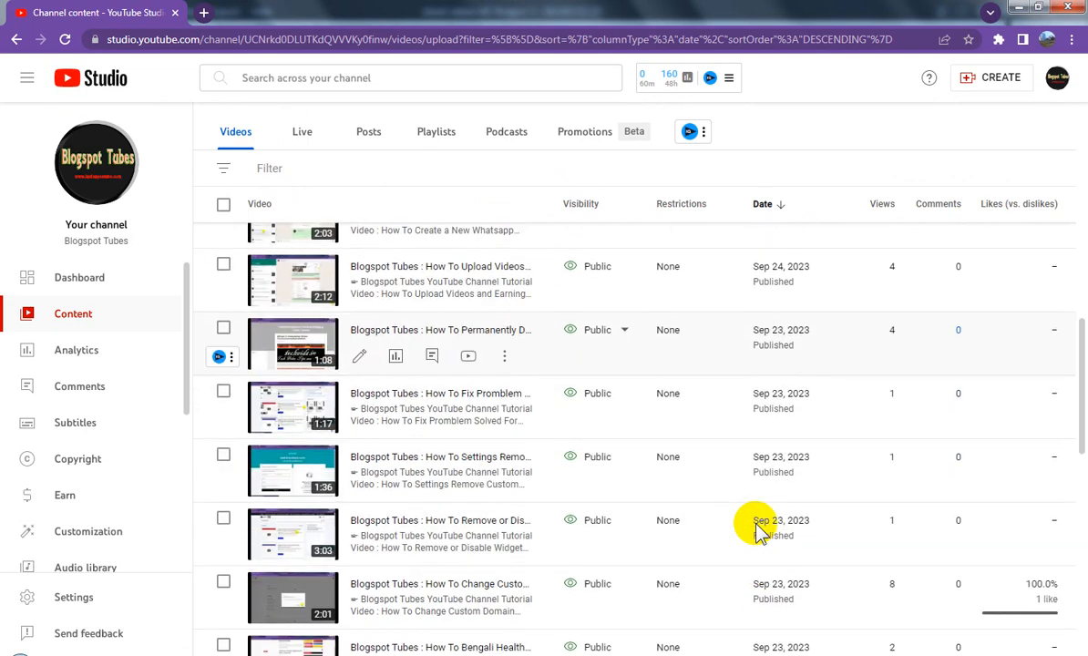
pyautogui.scroll(-7, 756, 524)
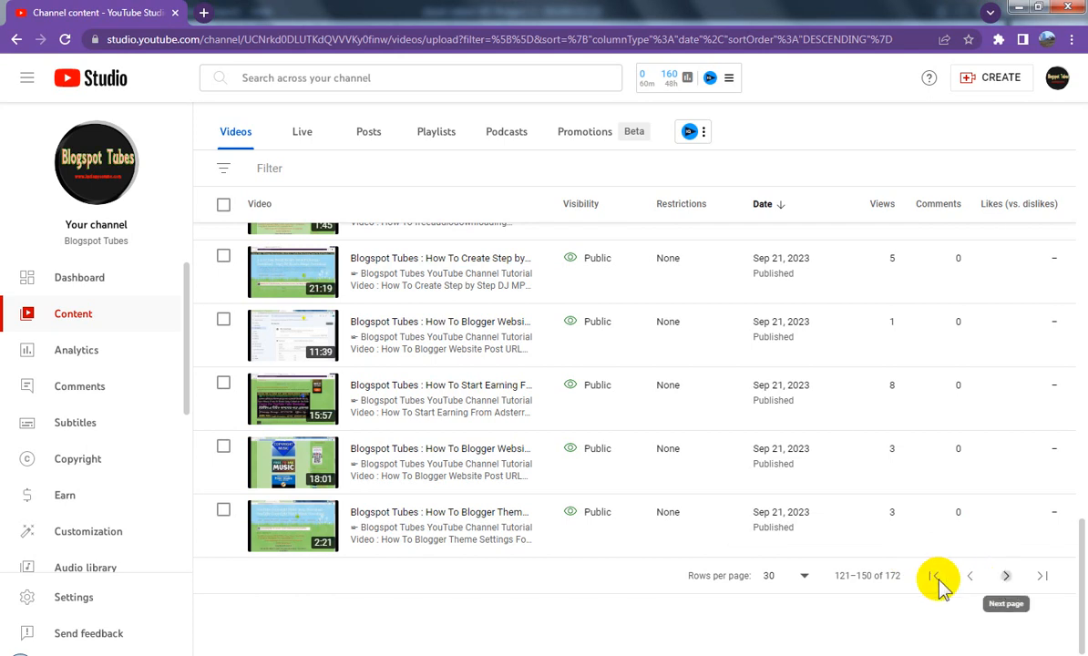
# Examine the final page of videos, 151–172, down to its end for any remaining Shorts
pyautogui.click(1006, 578)
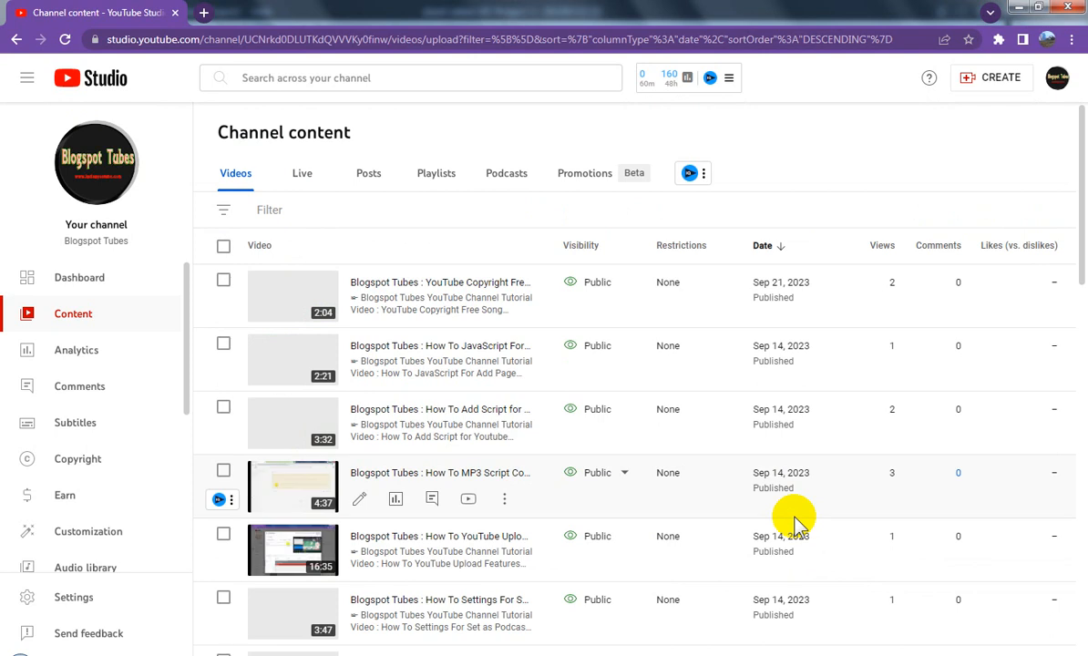
pyautogui.scroll(-4, 799, 518)
pyautogui.scroll(-3, 805, 517)
pyautogui.scroll(-3, 806, 517)
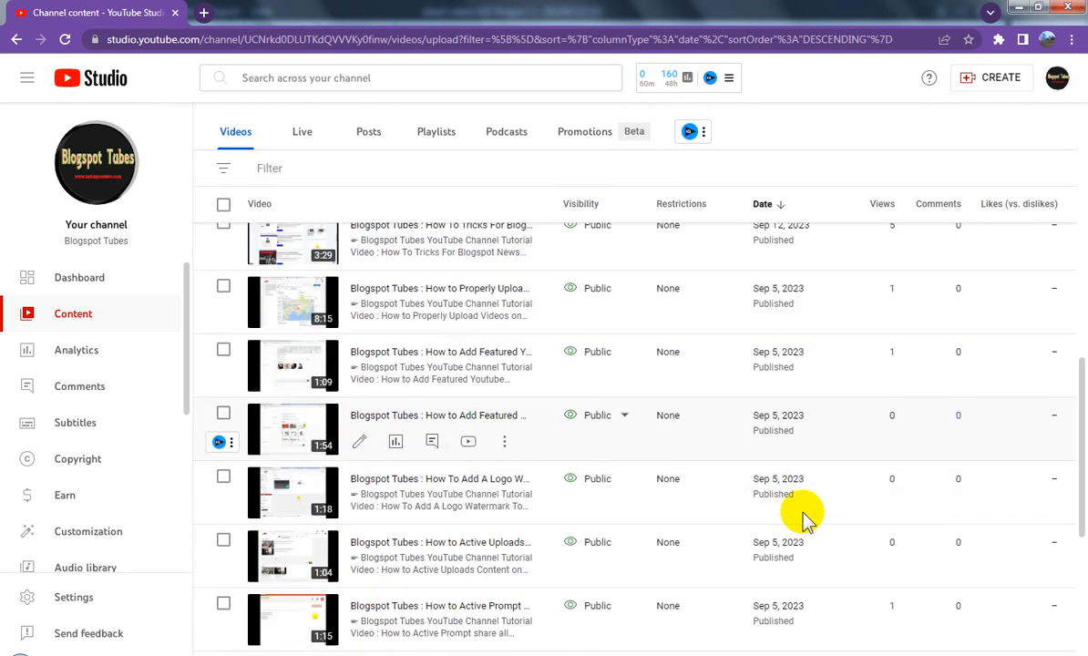
pyautogui.scroll(-4, 805, 518)
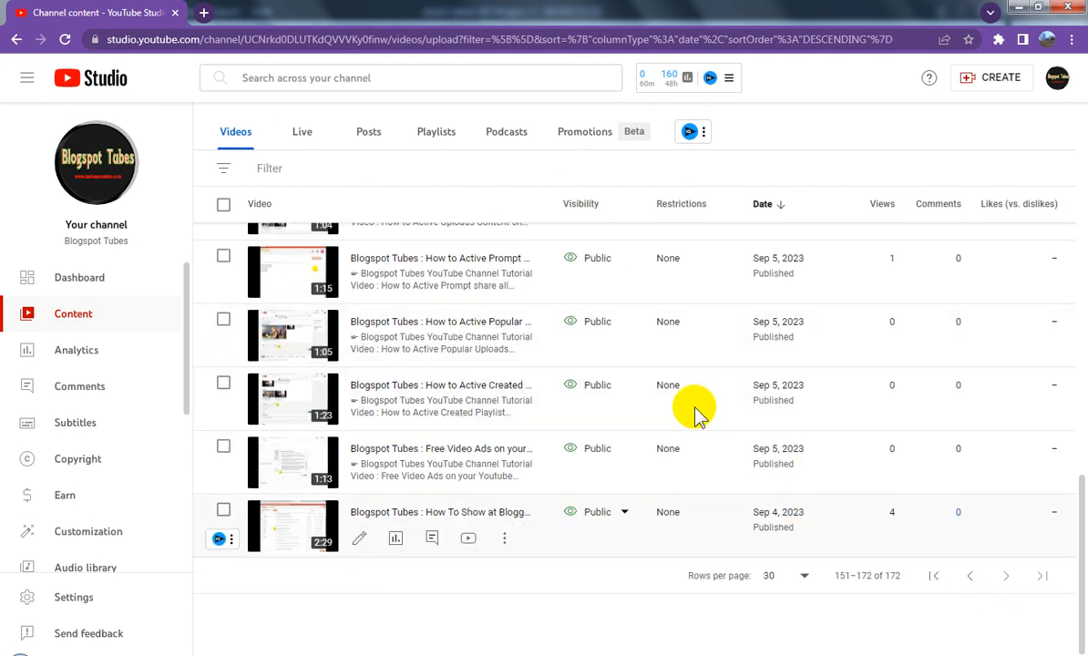
# Open the details of "YouTube Shorts Video (Blogspot Tubes)" from the channel's playlists to review them, and return to the playlist overview
pyautogui.click(433, 139)
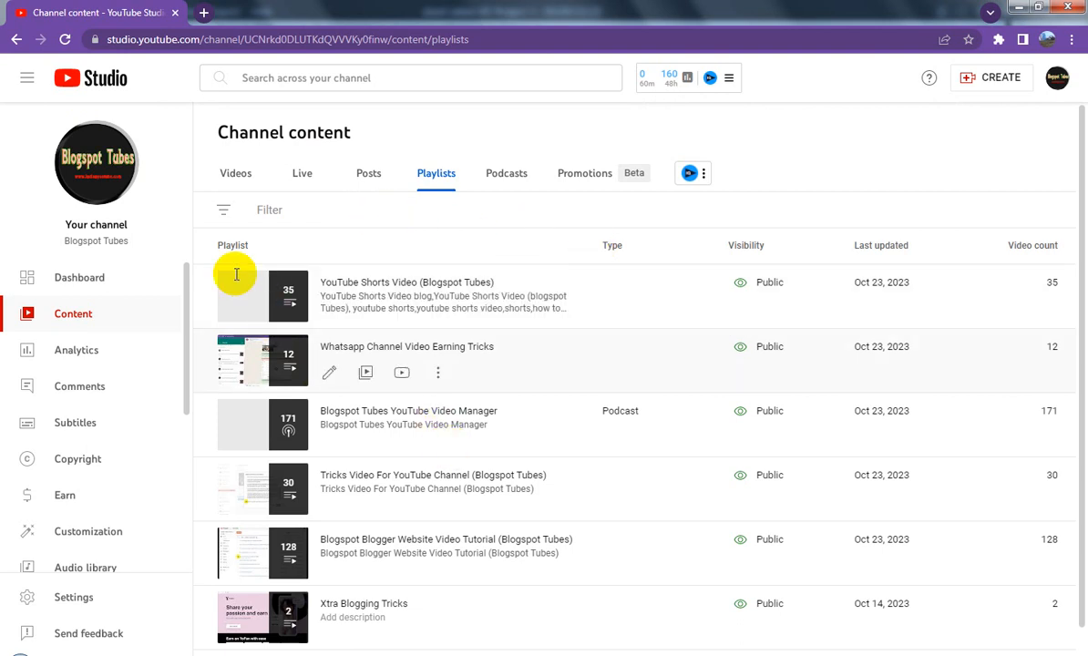
pyautogui.click(468, 288)
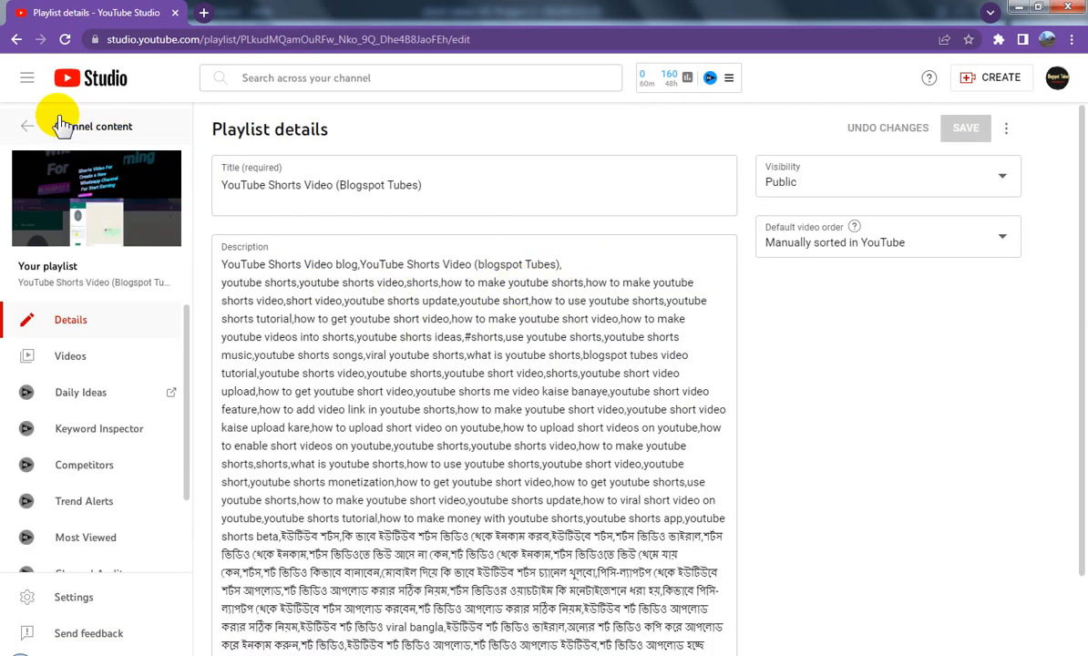
pyautogui.click(28, 128)
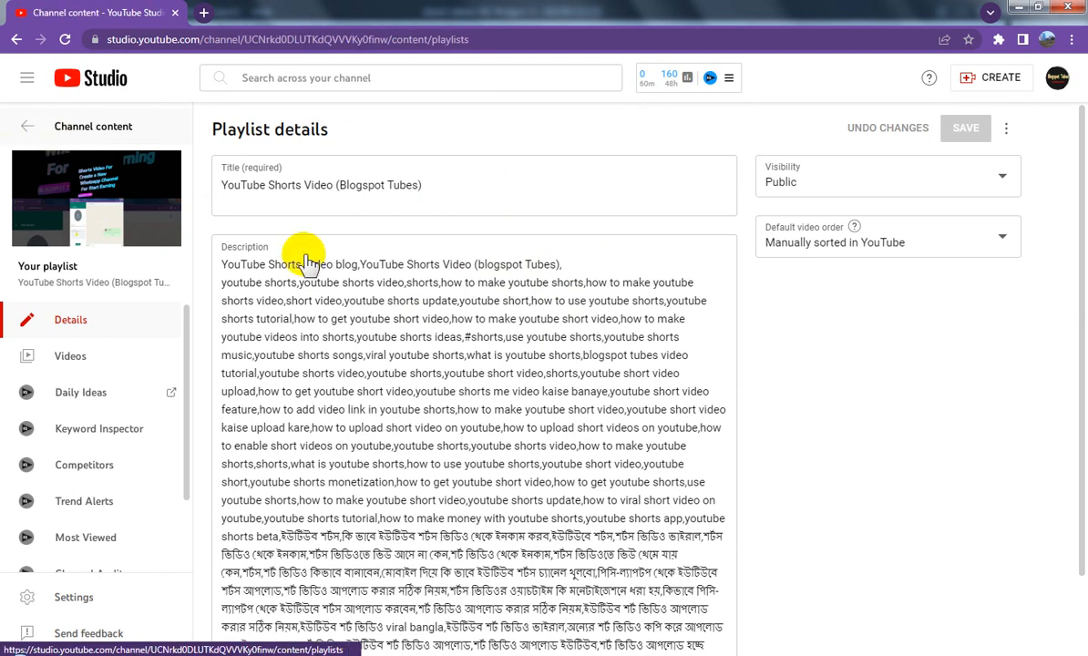